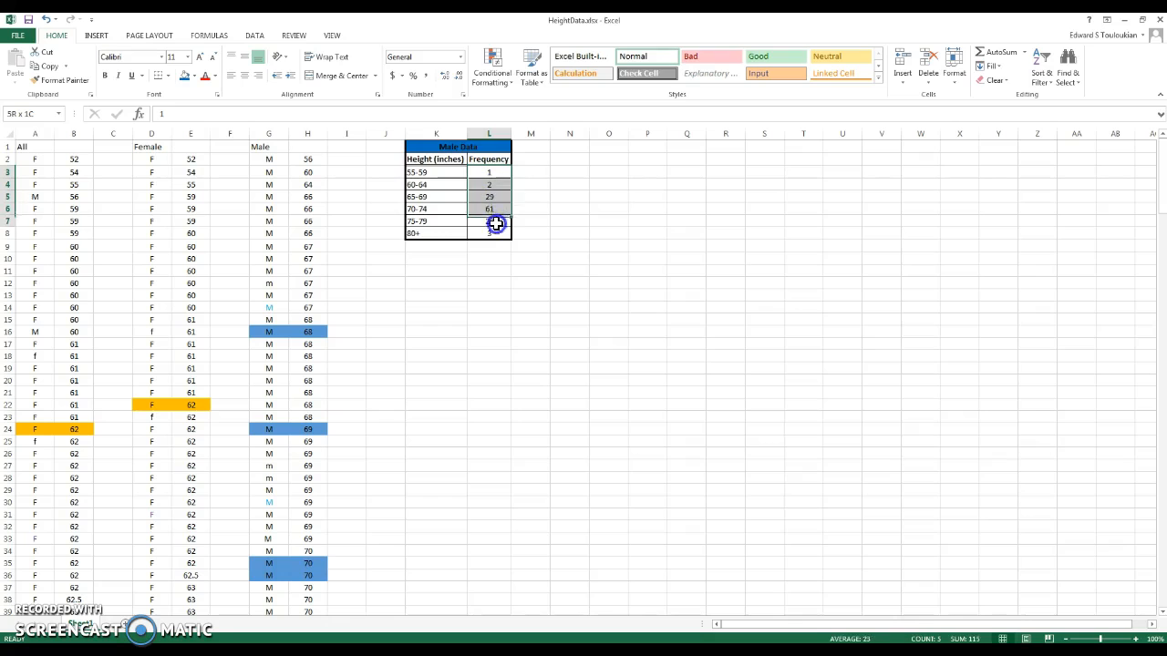
Insert a 2-D clustered column chart from the male frequencies in L3:L8 and place it directly below the Male Data table
click(459, 281)
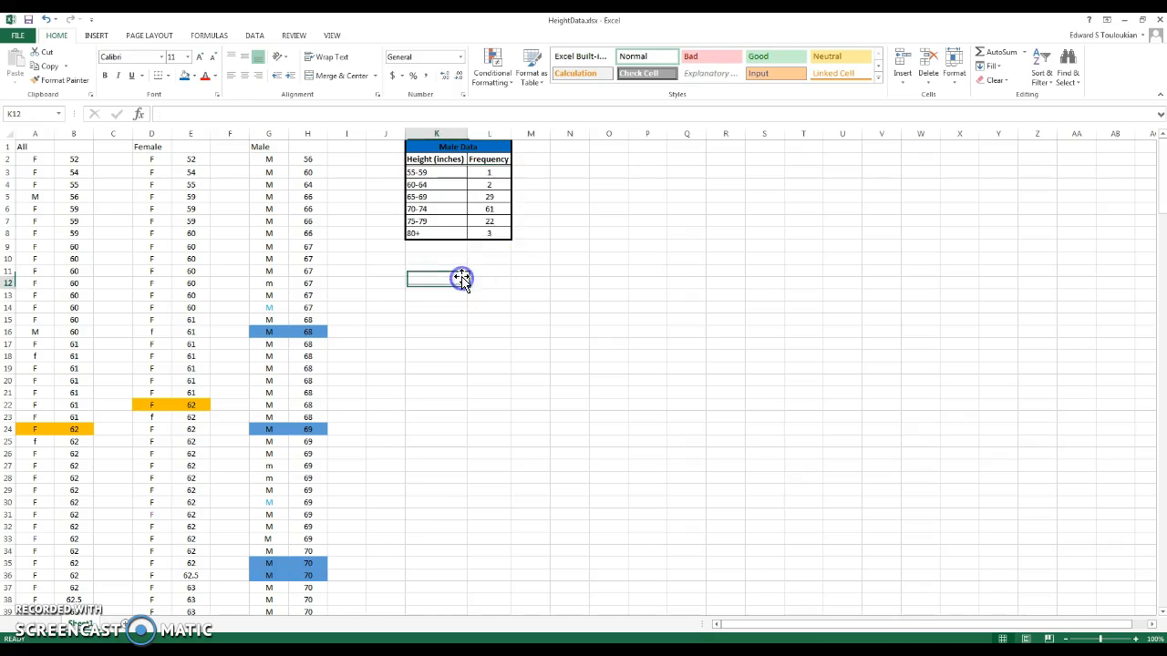
drag(499, 171, 500, 234)
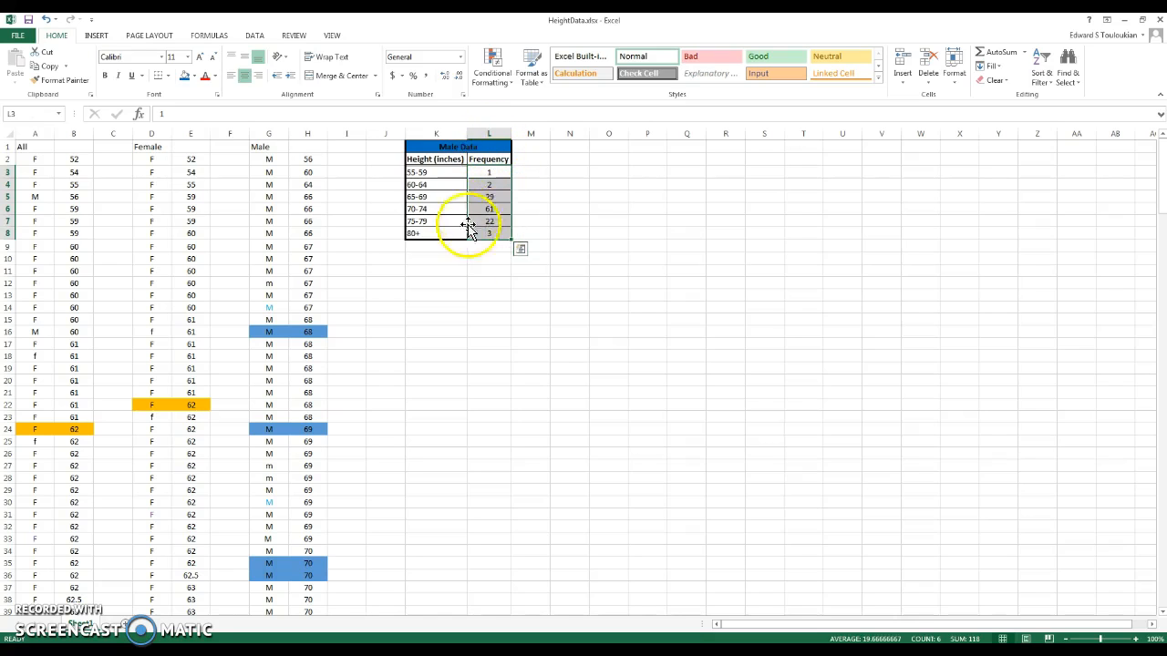
click(458, 281)
drag(496, 173, 492, 218)
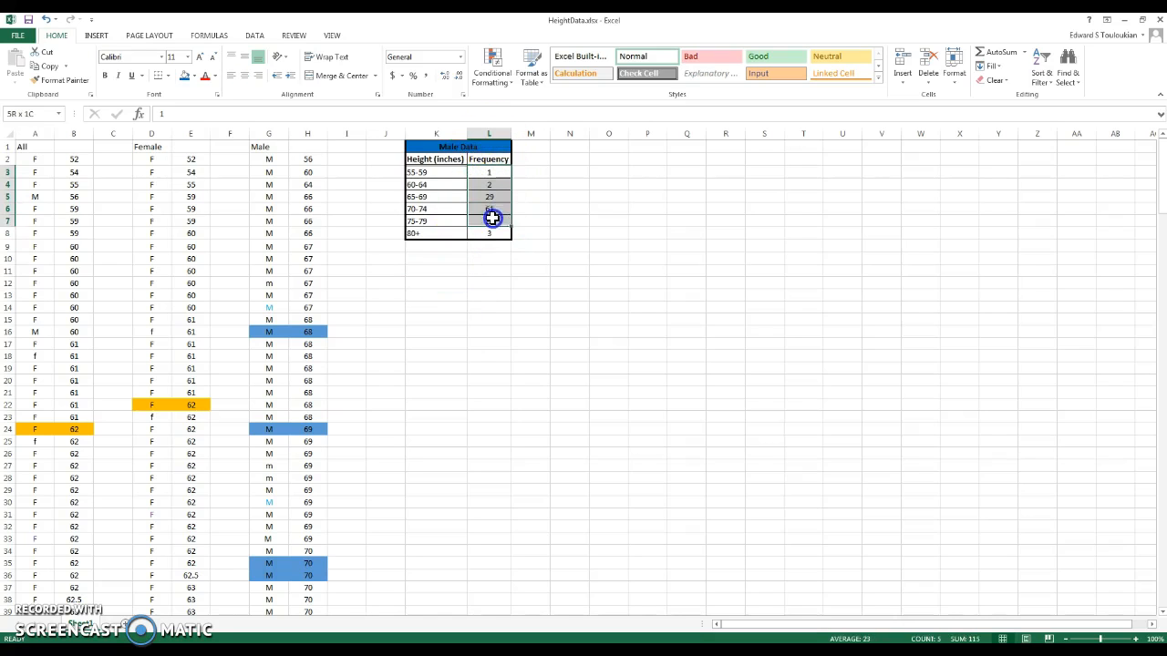
click(99, 35)
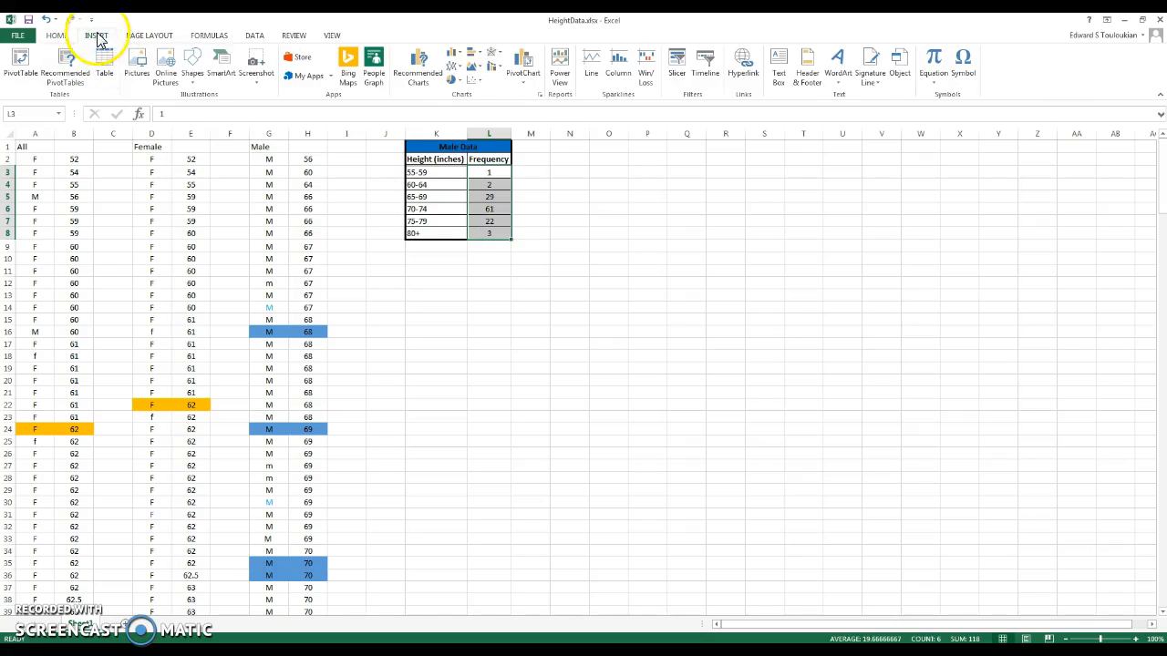
click(454, 60)
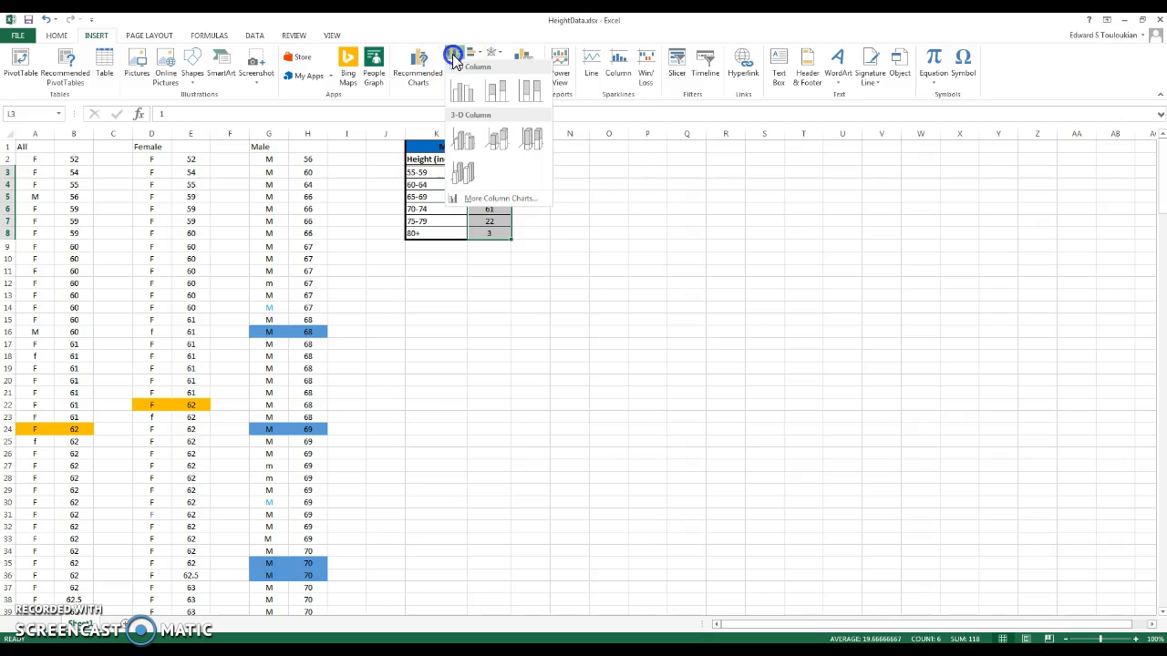
click(457, 92)
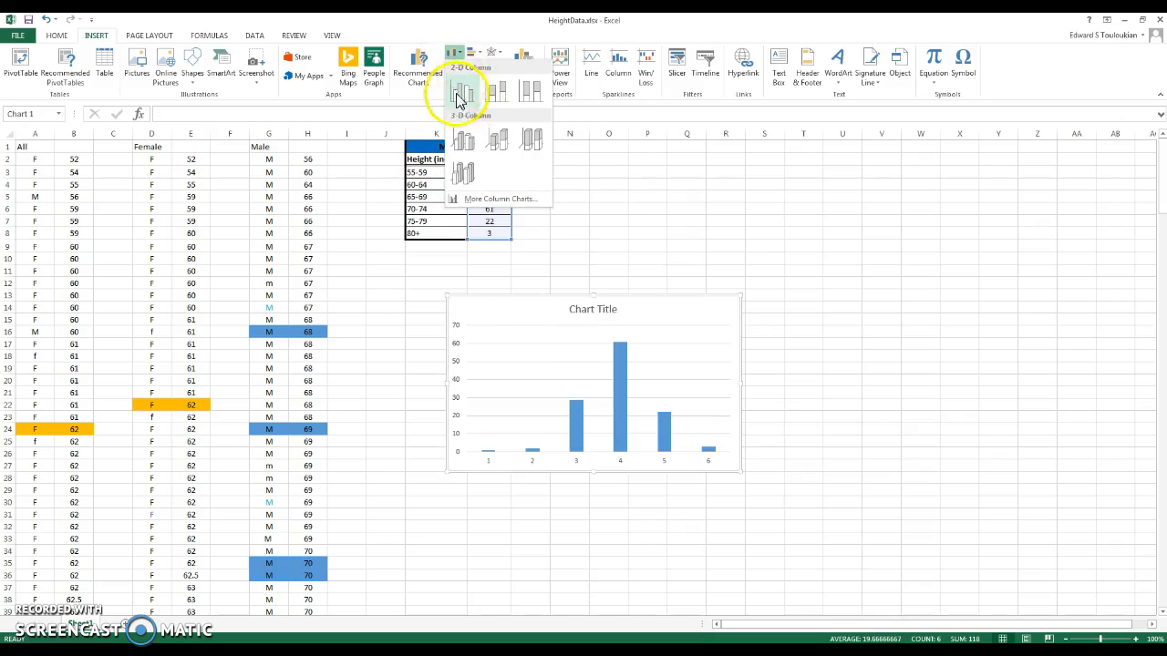
click(465, 94)
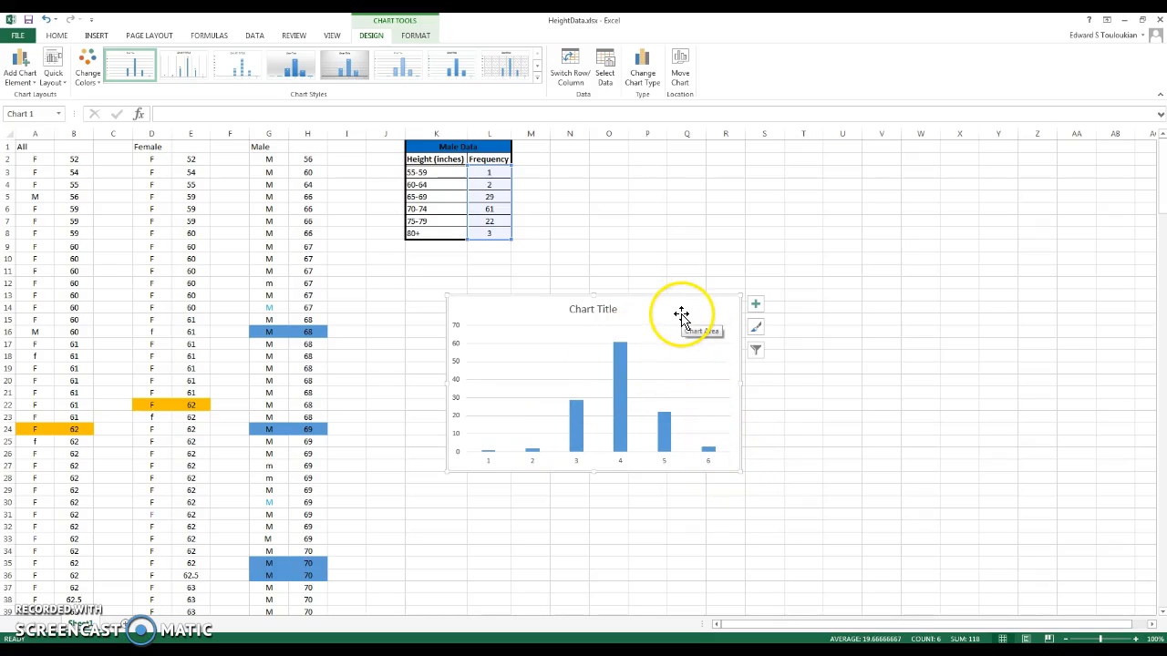
drag(680, 316, 638, 273)
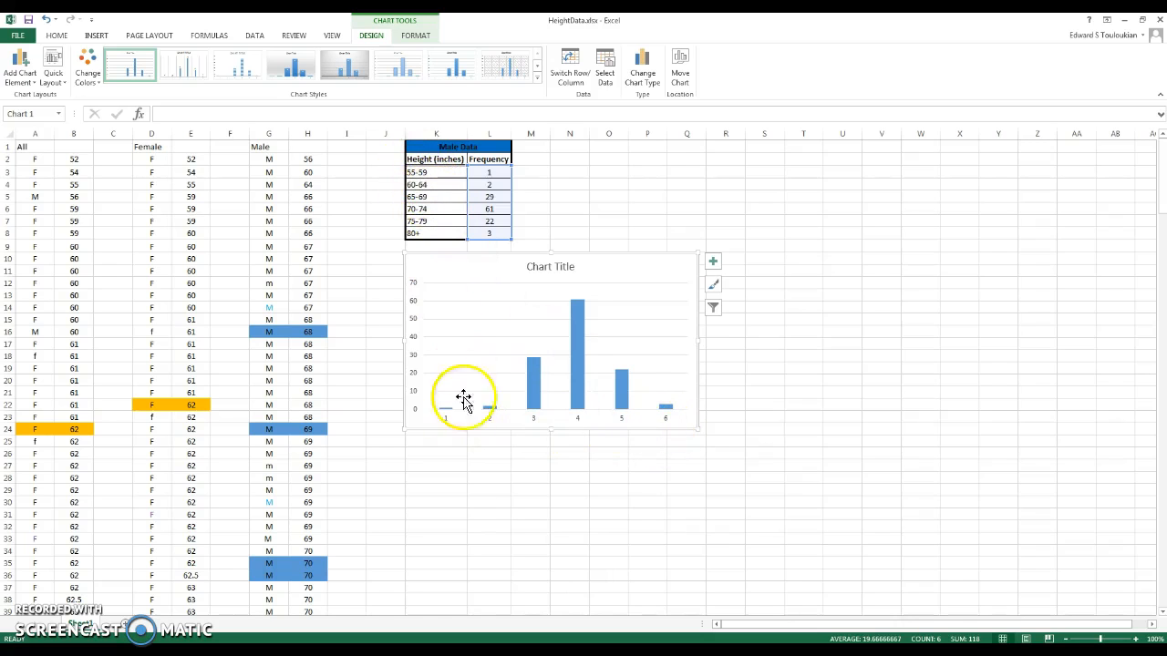
click(551, 525)
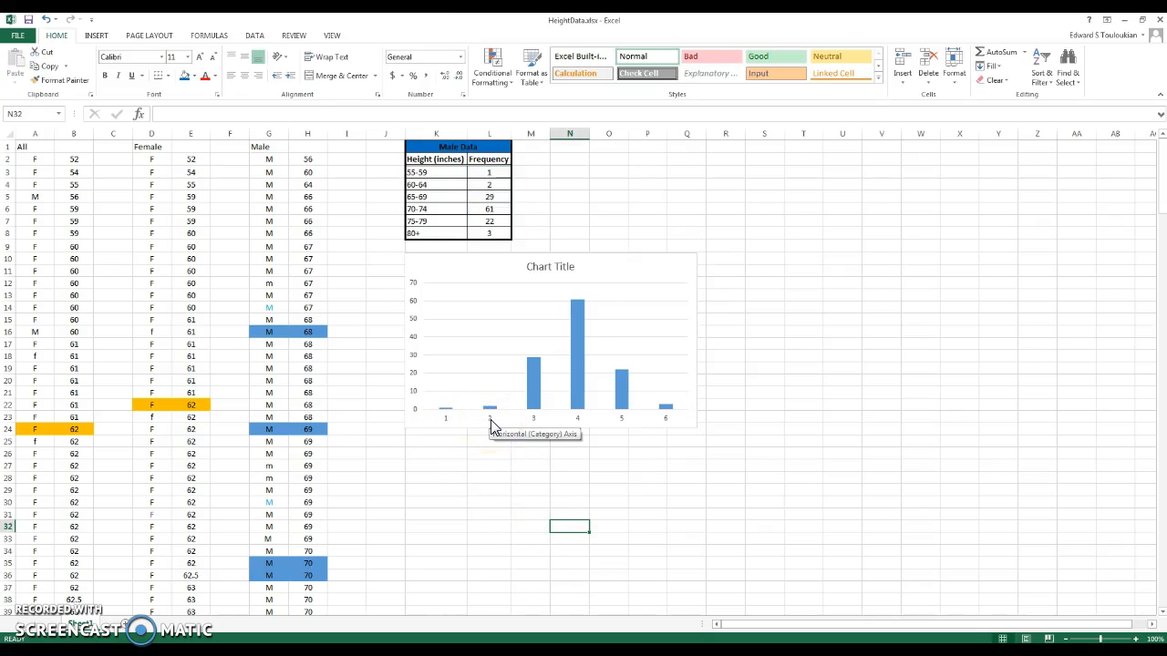
right_click(491, 421)
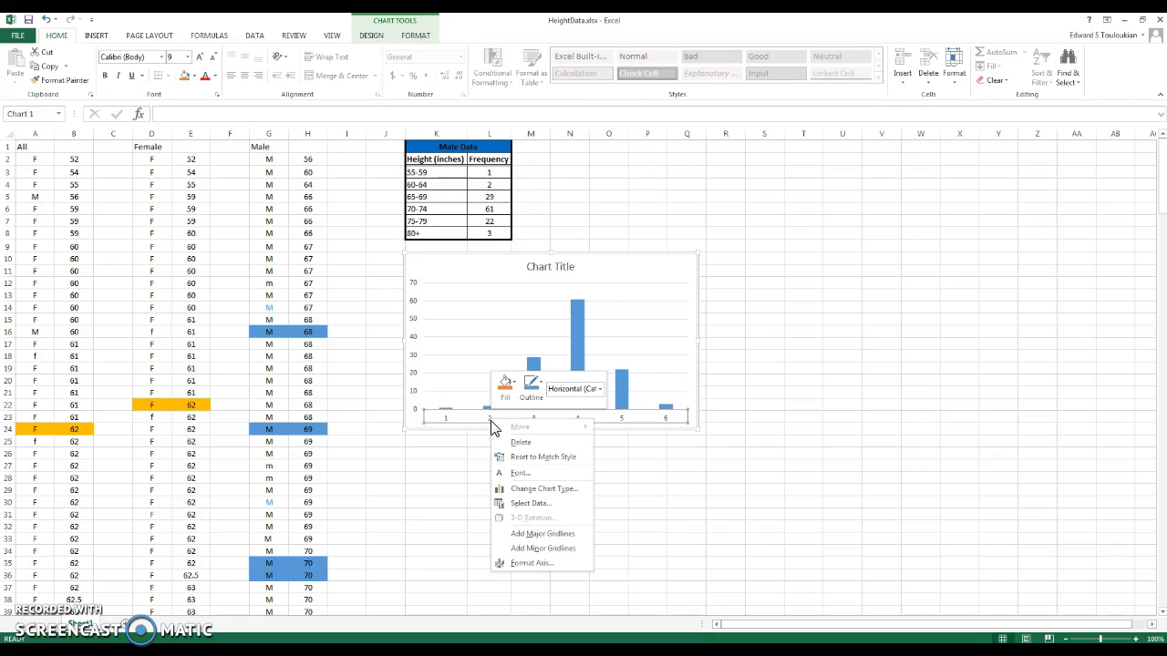
click(536, 507)
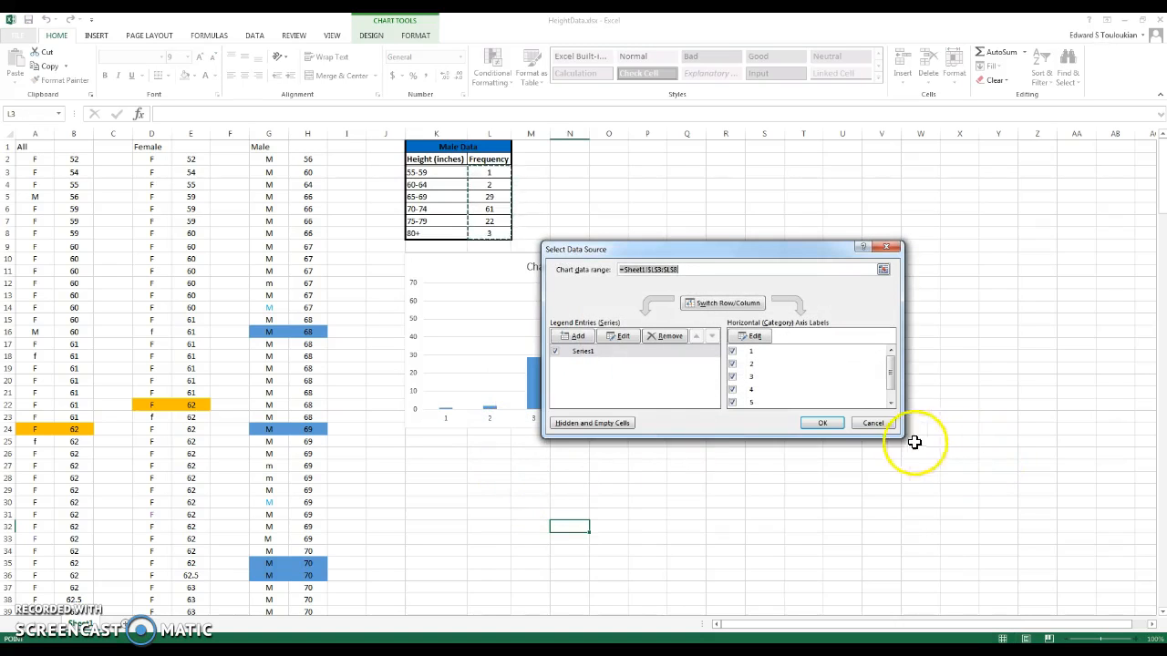
click(873, 423)
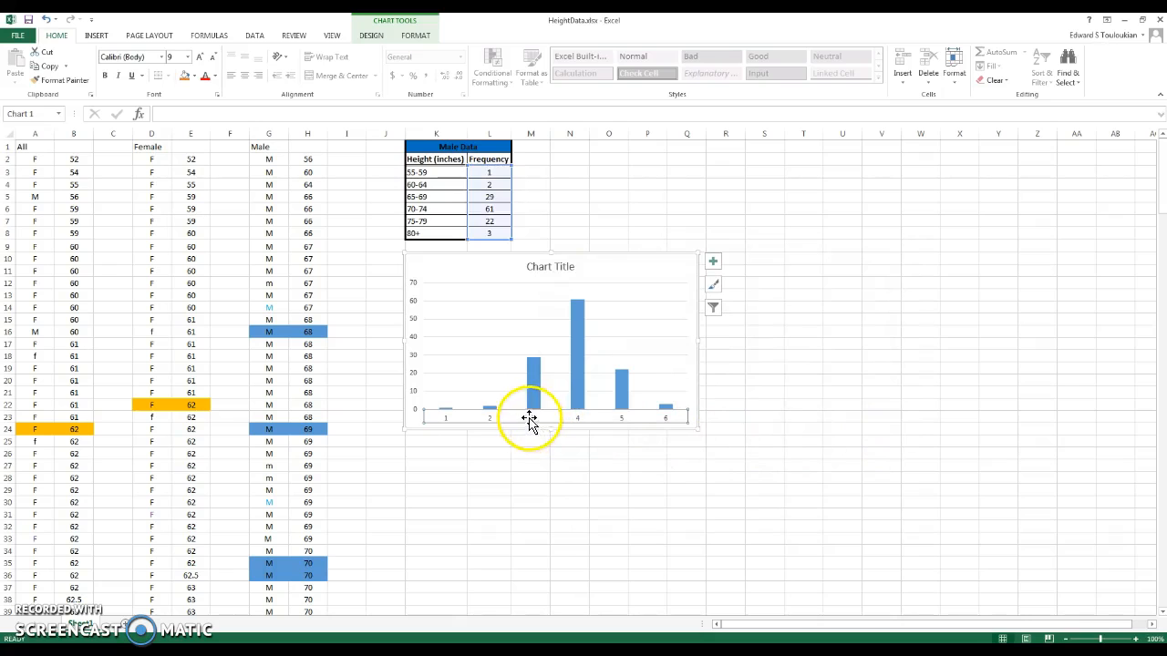
Set the chart's horizontal axis labels to the height ranges in K3:K8 of the Male Data table
right_click(492, 427)
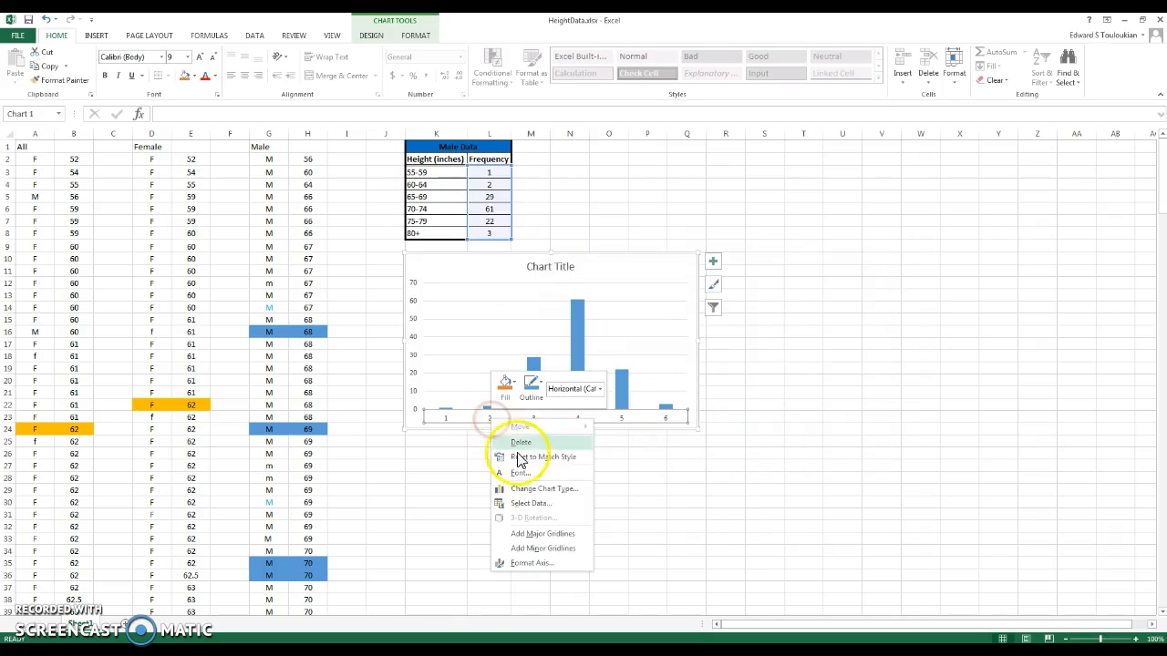
click(531, 507)
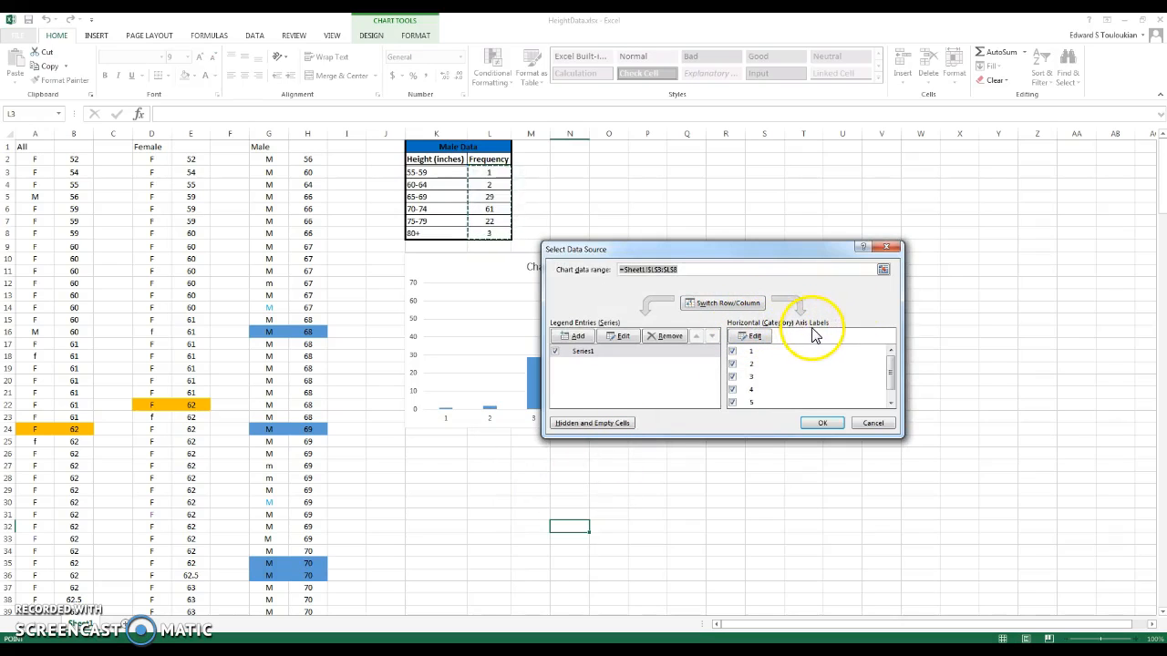
click(753, 336)
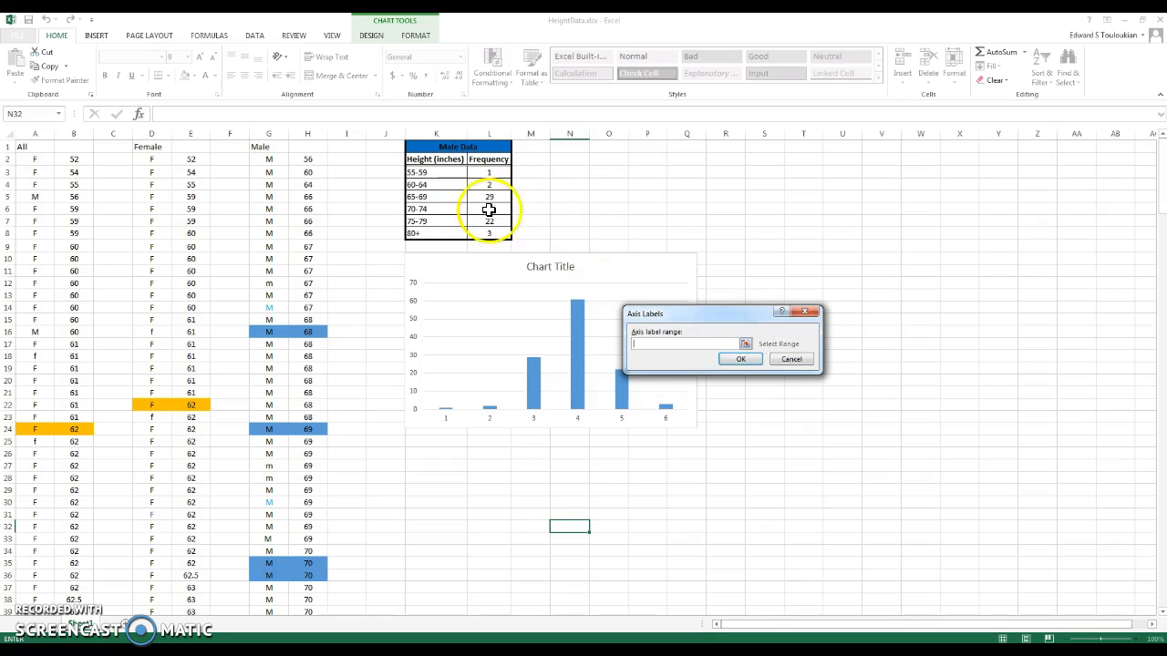
drag(425, 171, 438, 206)
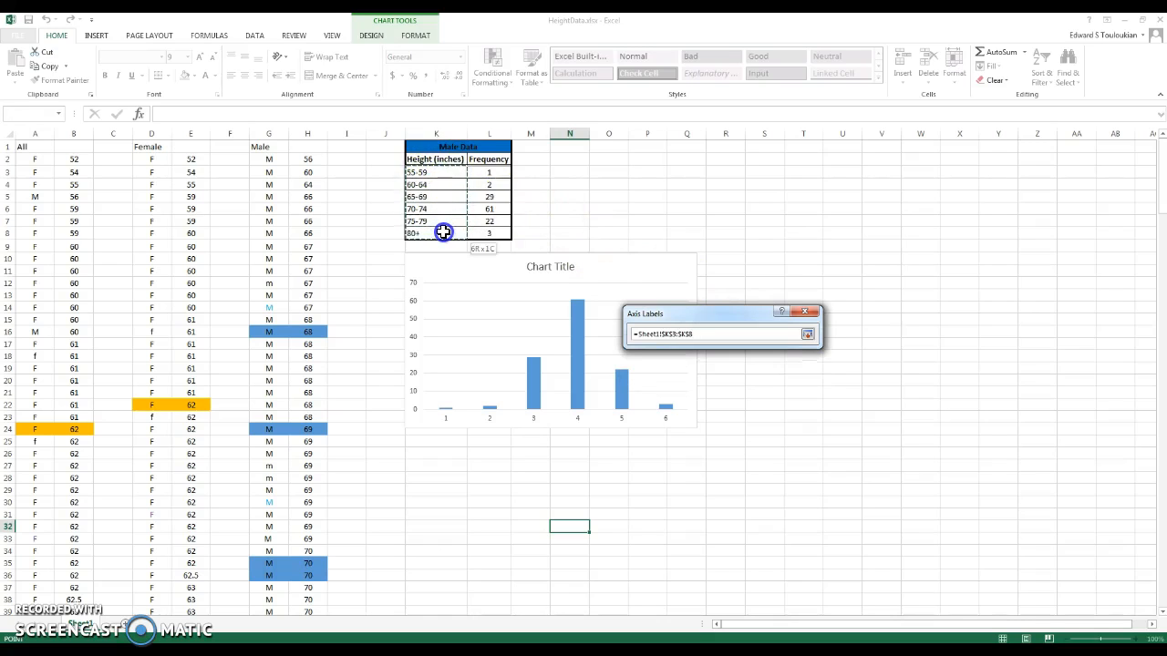
drag(443, 233, 446, 232)
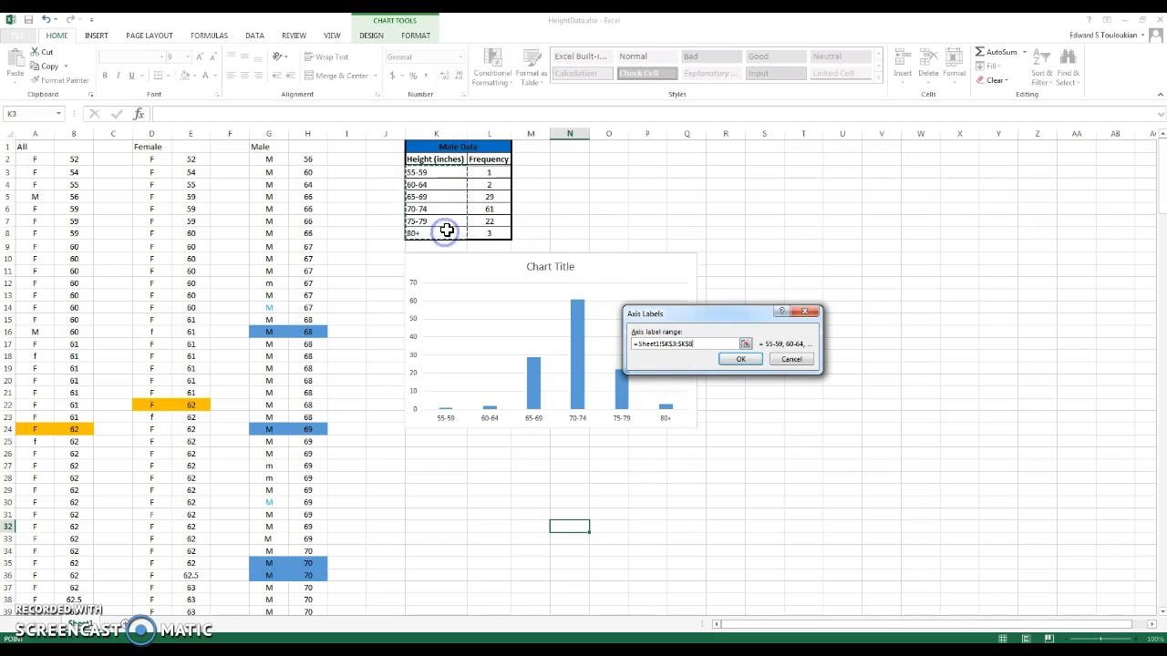
click(741, 359)
click(825, 424)
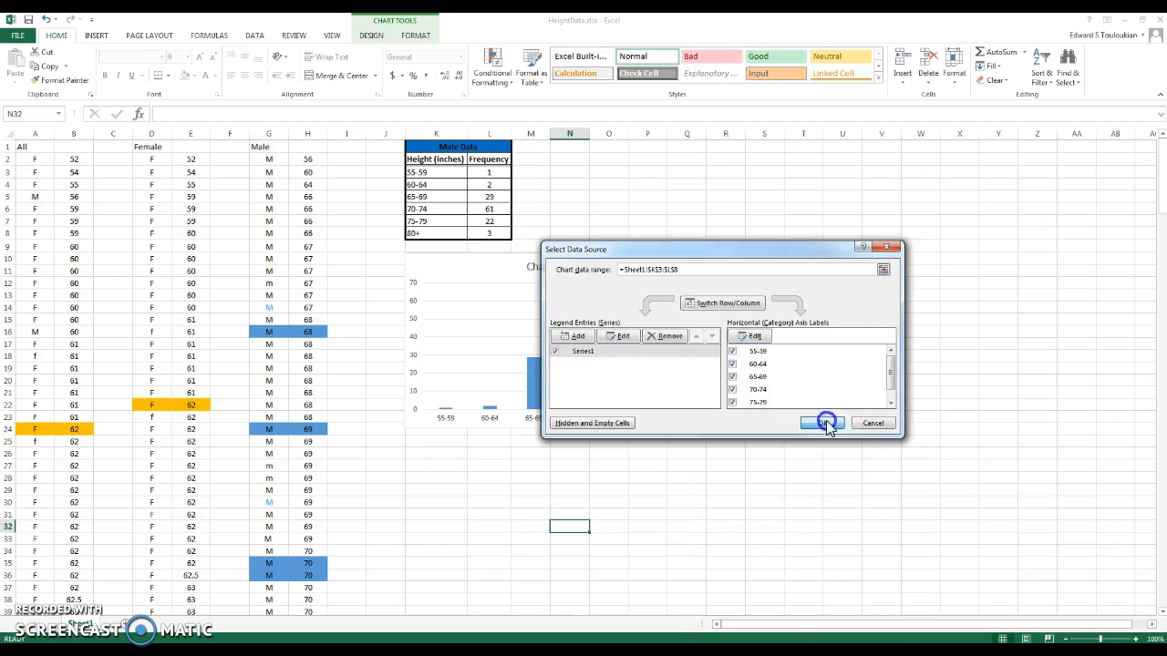
click(712, 483)
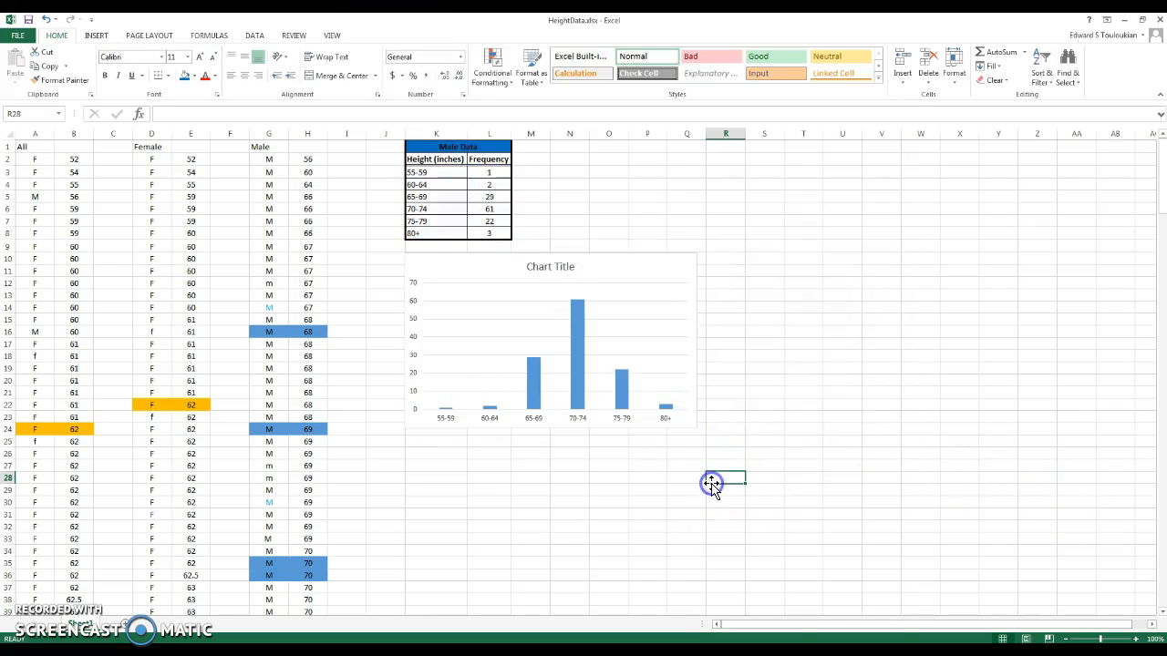
Change the chart title to "Men's Height Distribution"
click(567, 266)
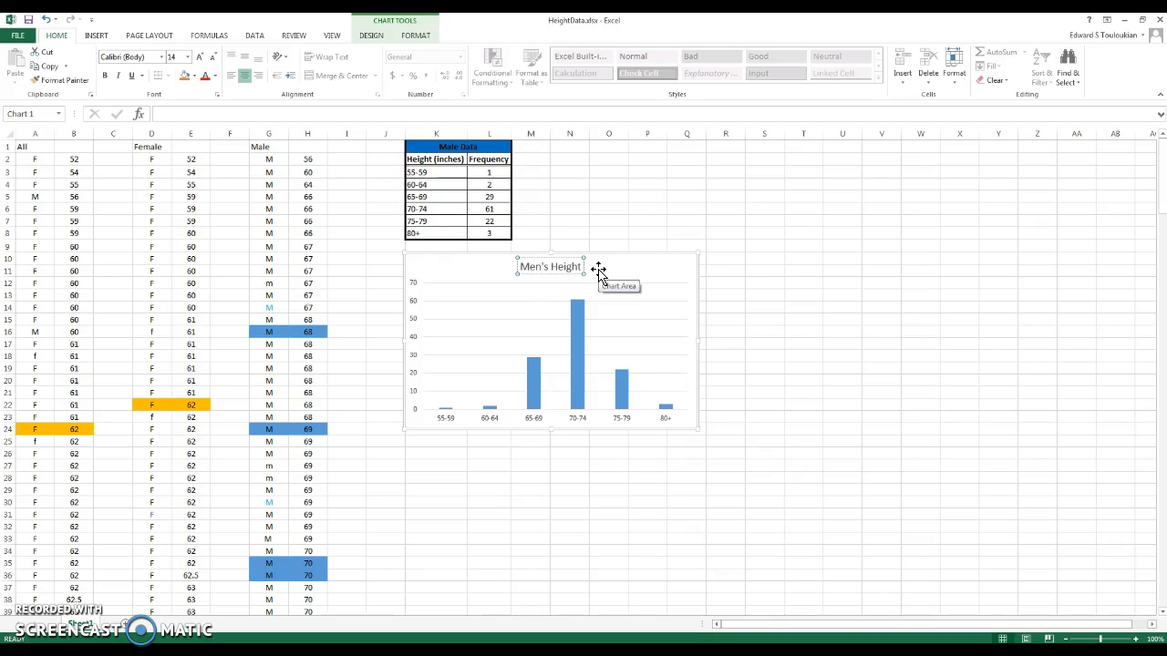
text(bution)
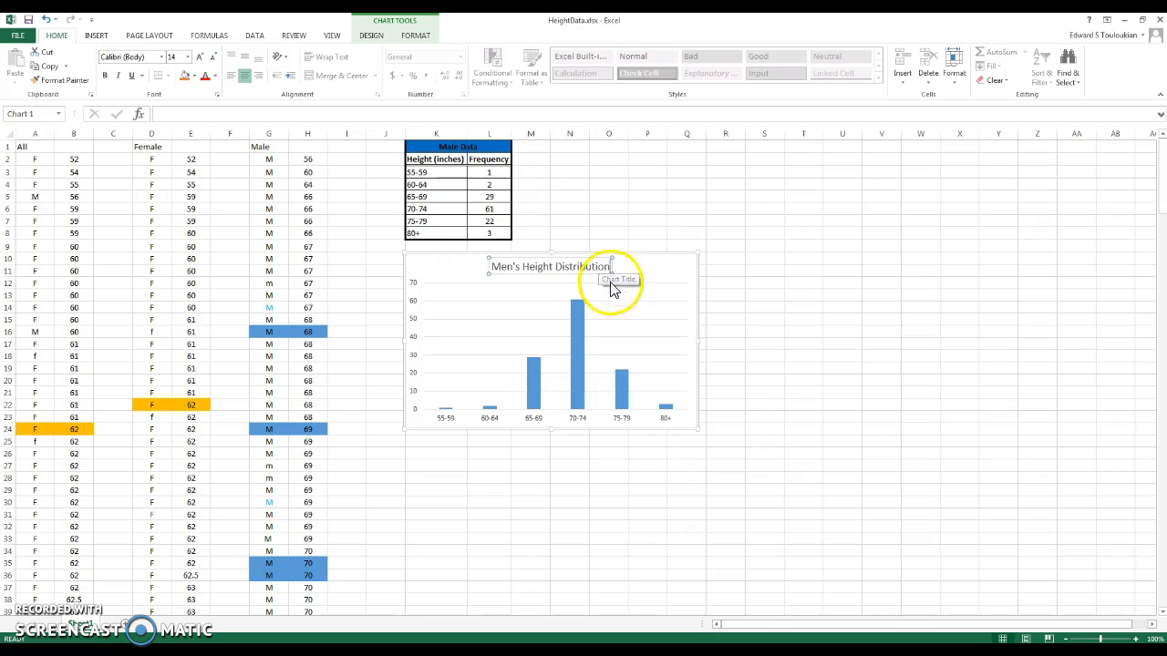
click(612, 183)
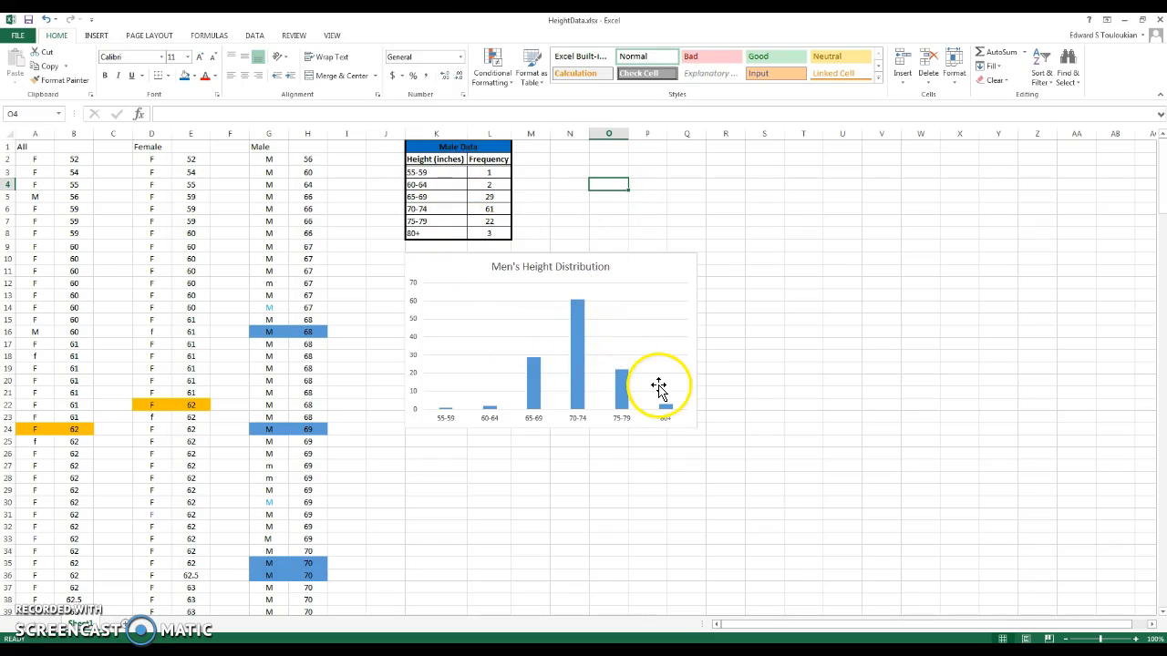
Add axis titles to the men's height chart
click(678, 274)
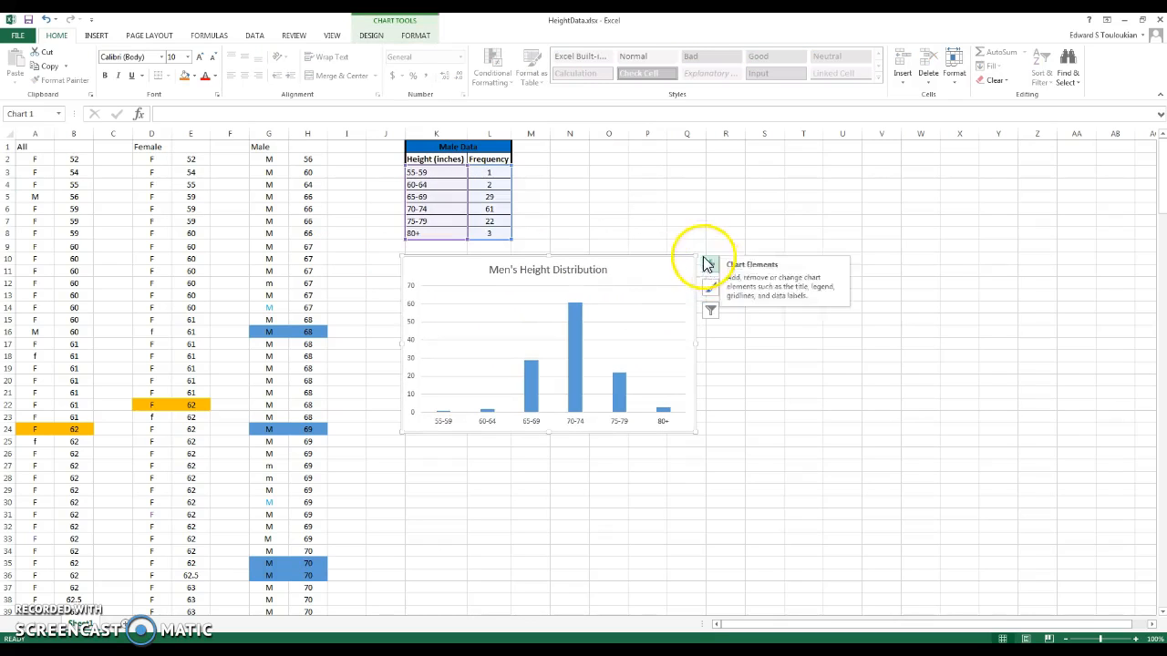
click(711, 266)
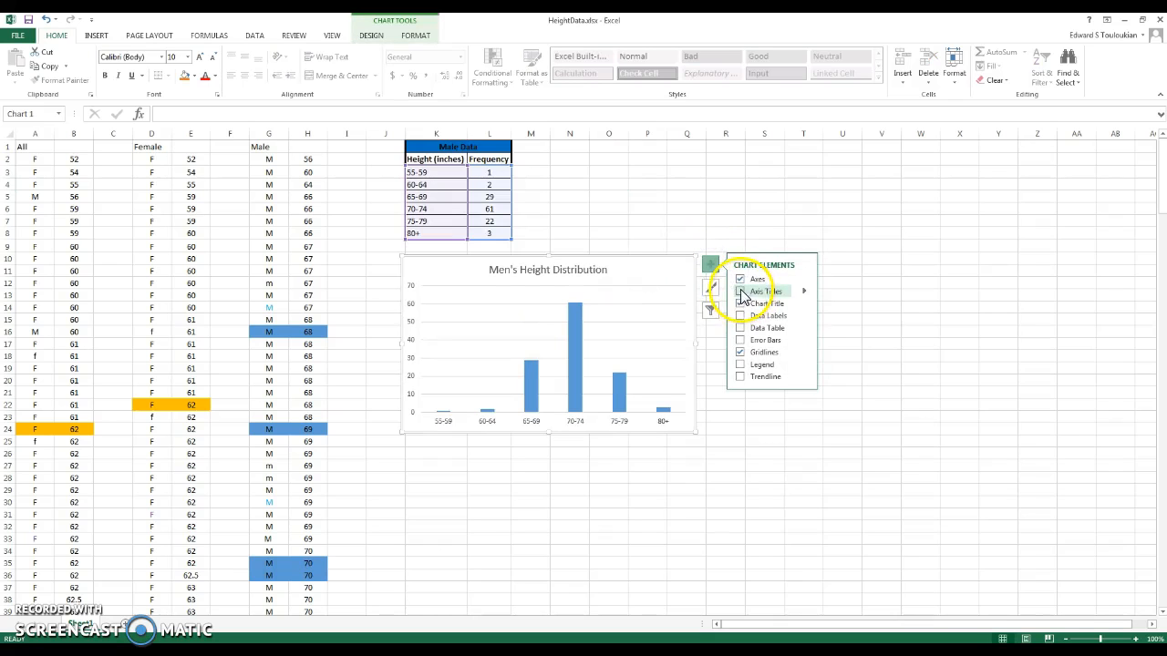
click(740, 291)
Title the chart's horizontal axis "Height (inches)" and its vertical axis "Frequency"
click(576, 416)
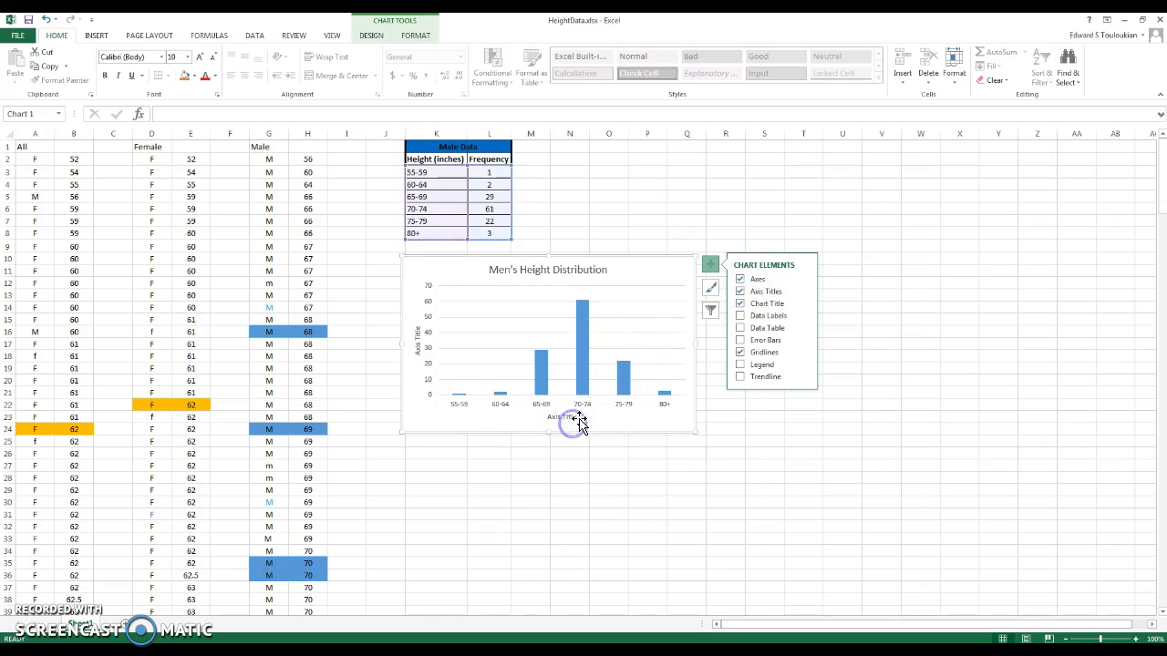
click(580, 417)
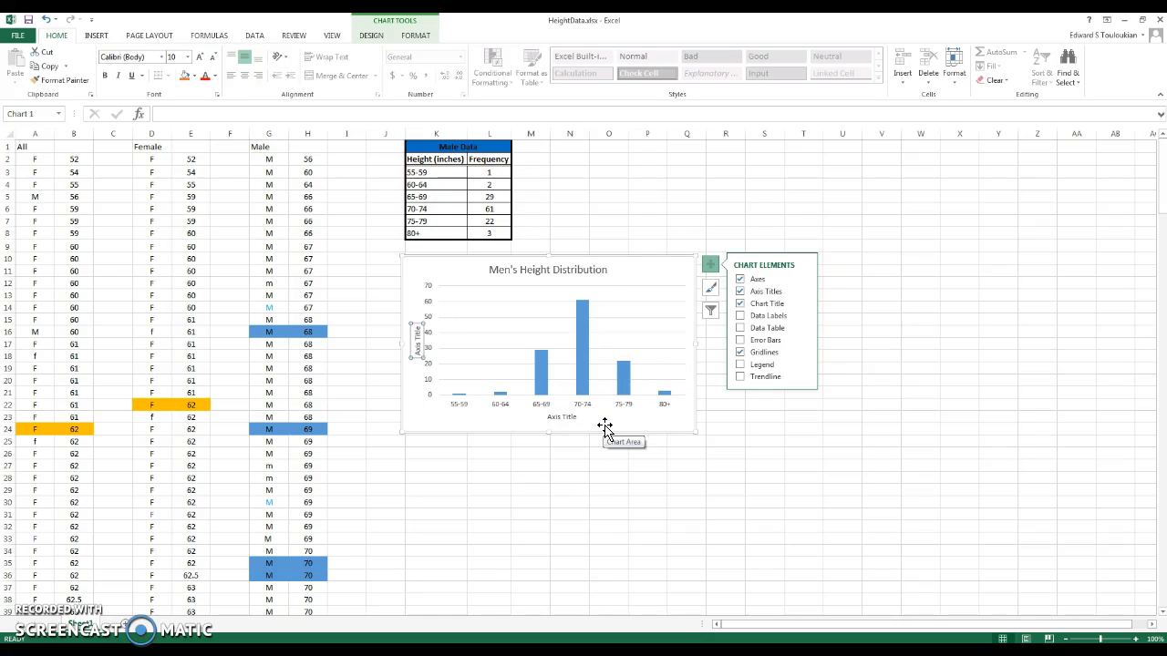
click(563, 417)
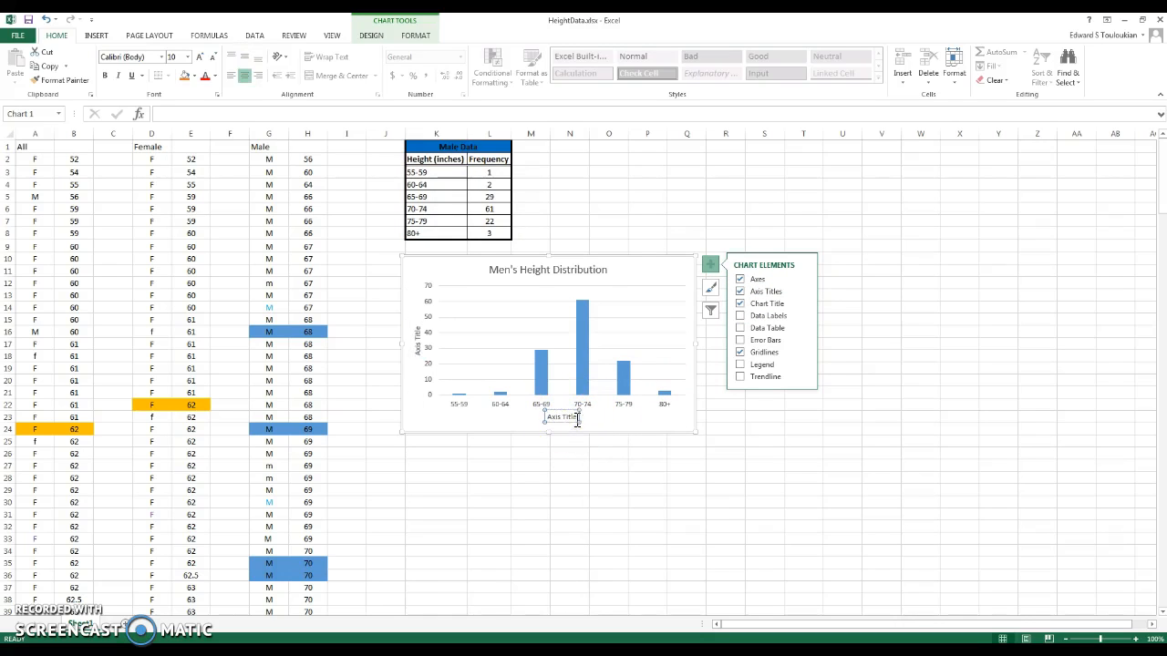
click(577, 419)
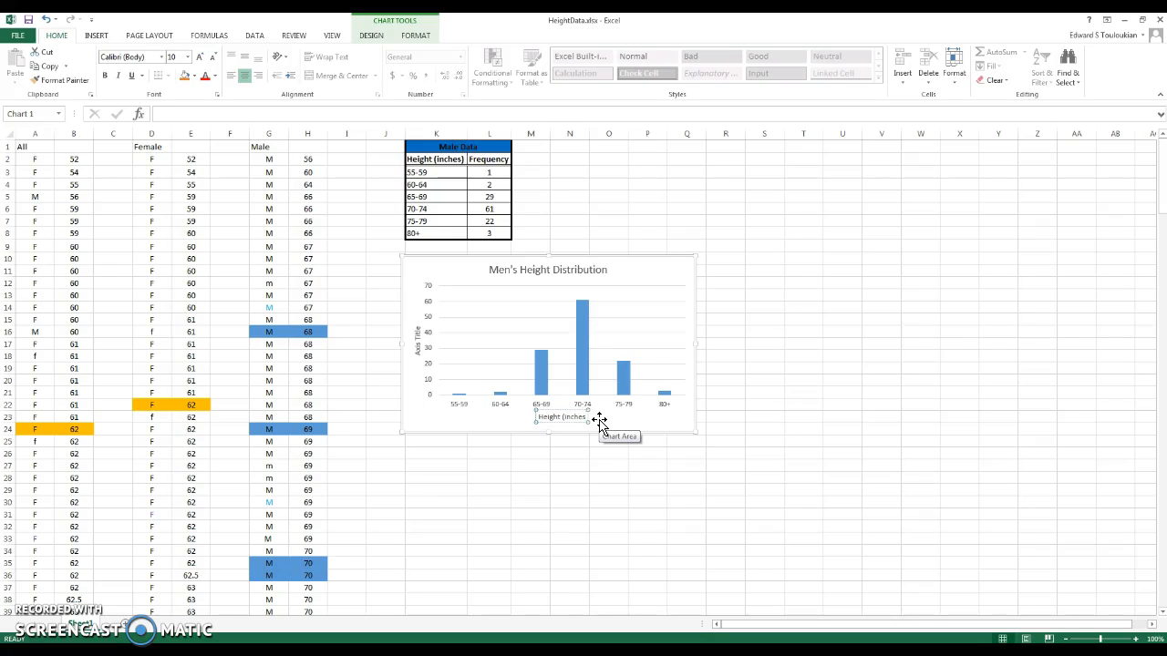
click(417, 339)
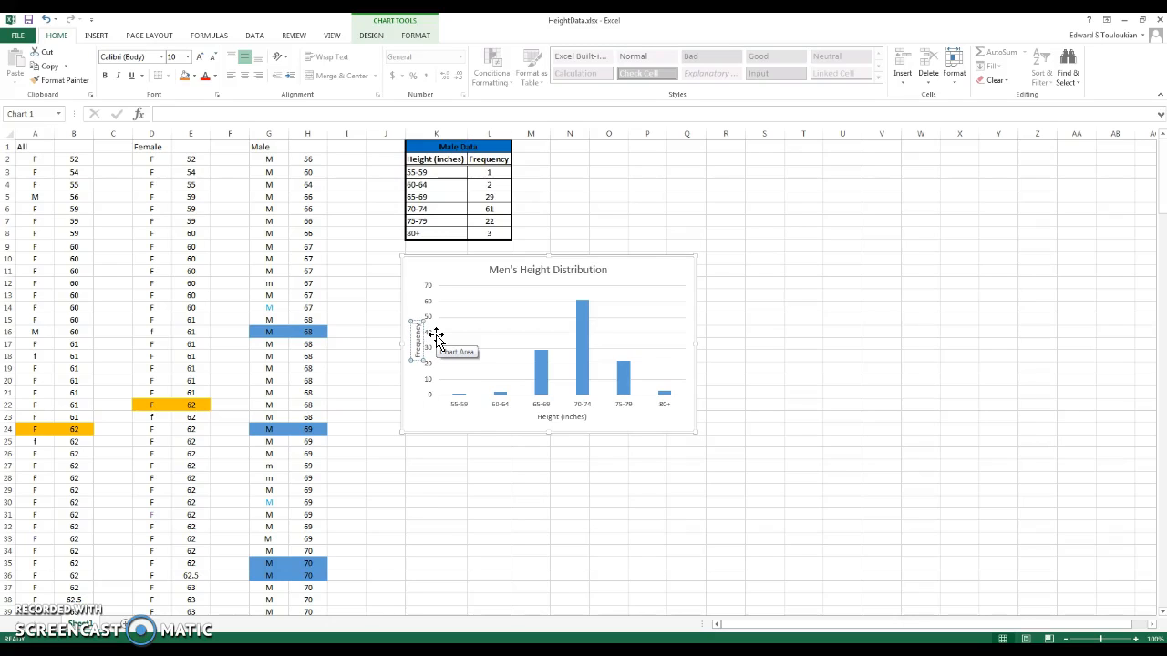
click(734, 244)
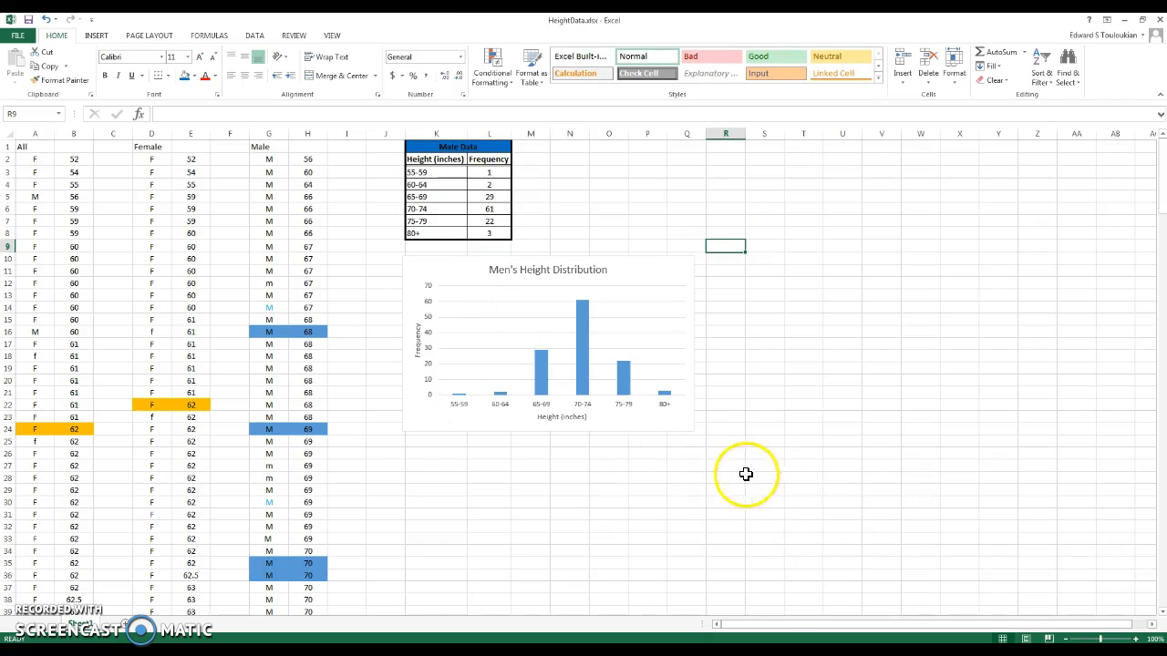
Format the chart's data series with a gap width of 0% so the columns touch
right_click(582, 318)
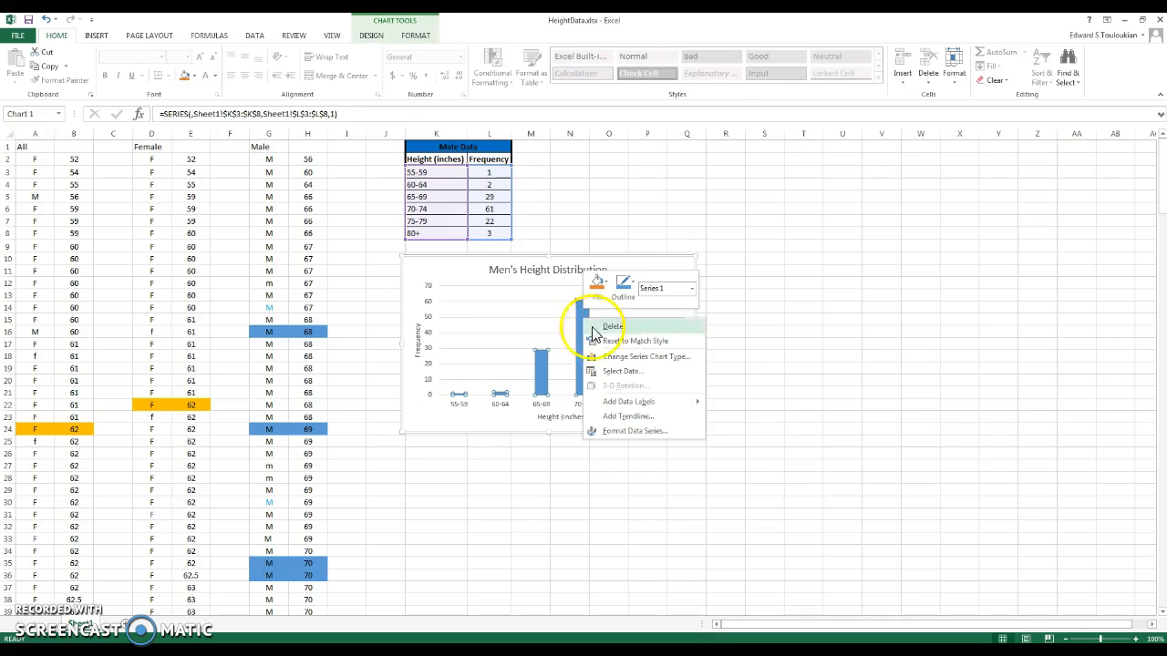
click(645, 433)
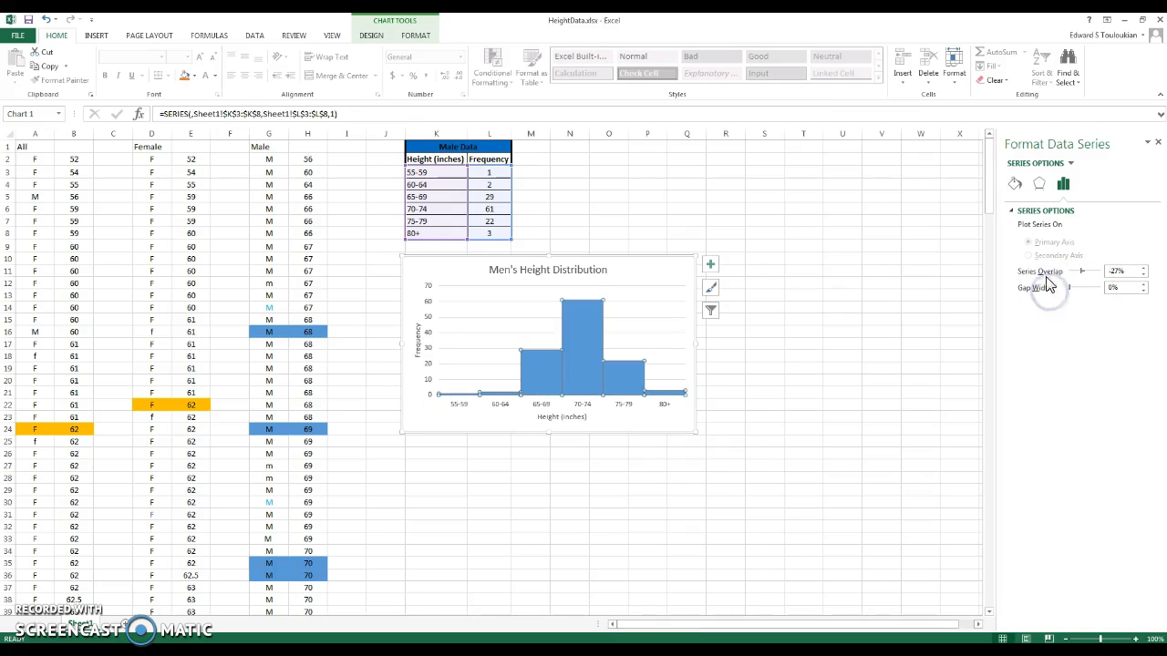
Give the men's height chart's data series a solid black border
click(1014, 185)
click(1032, 230)
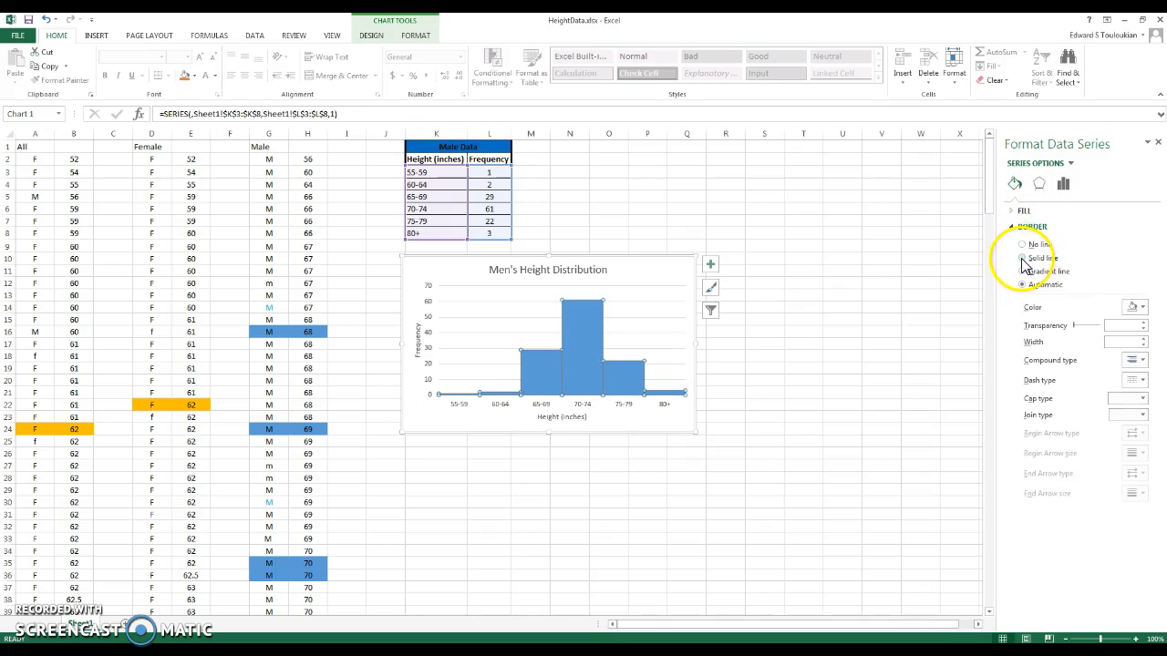
click(1022, 258)
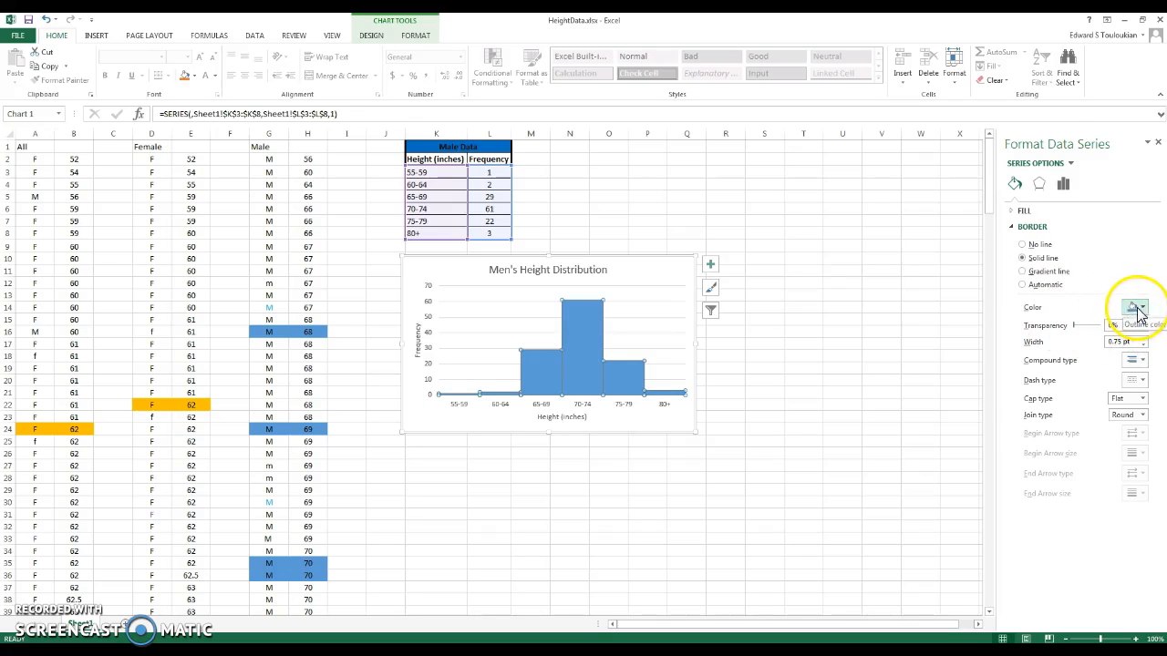
click(1140, 309)
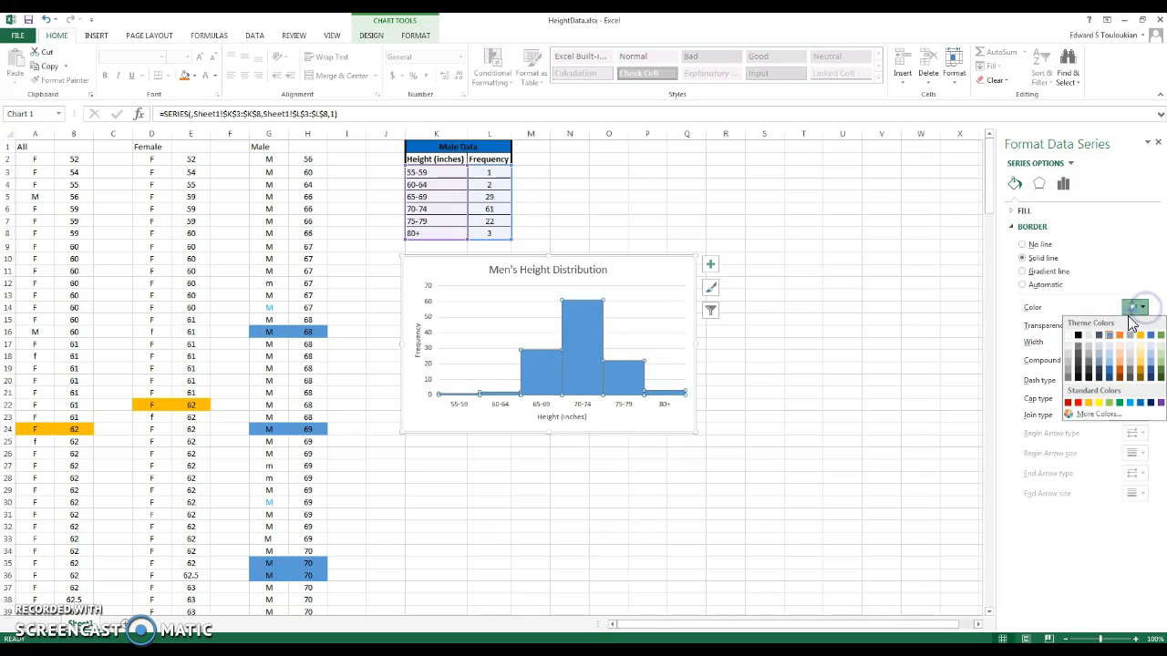
click(1078, 339)
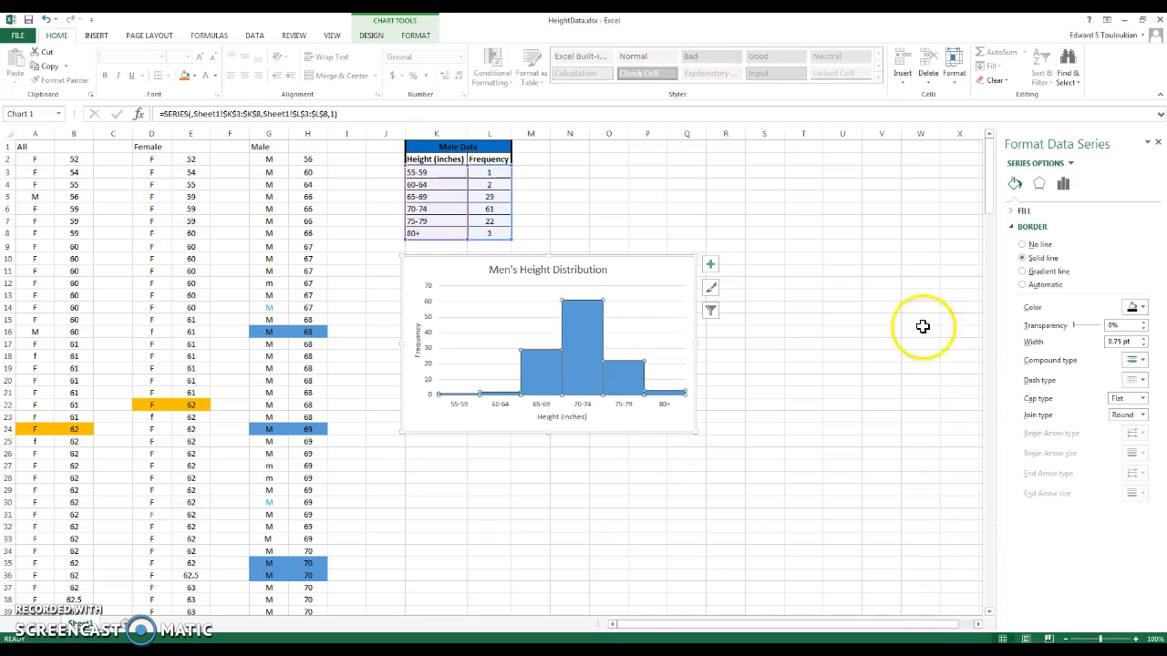
click(791, 268)
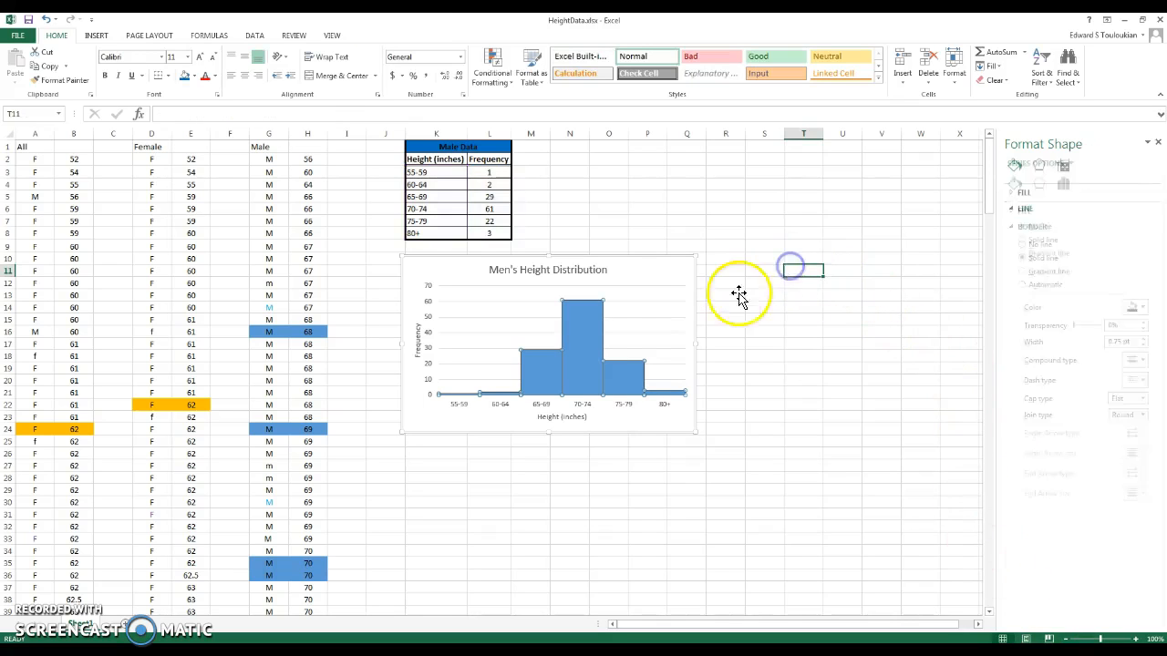
click(655, 283)
click(637, 498)
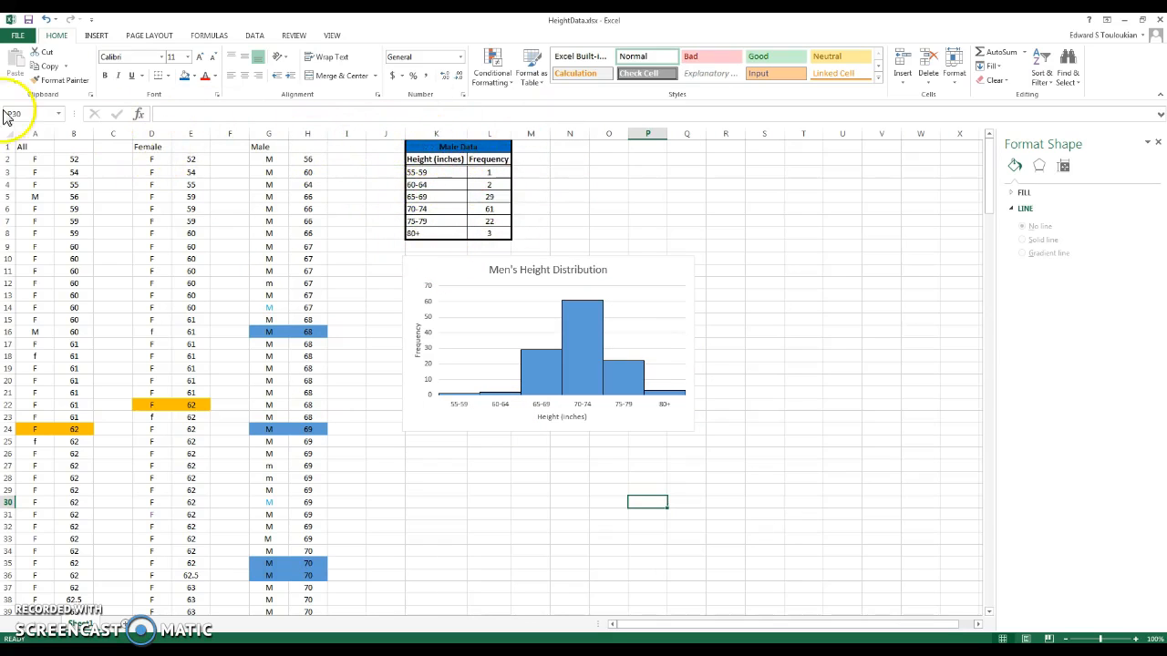
Move the histogram to the right of the Male Data table, starting at about cell N1
drag(623, 281, 787, 162)
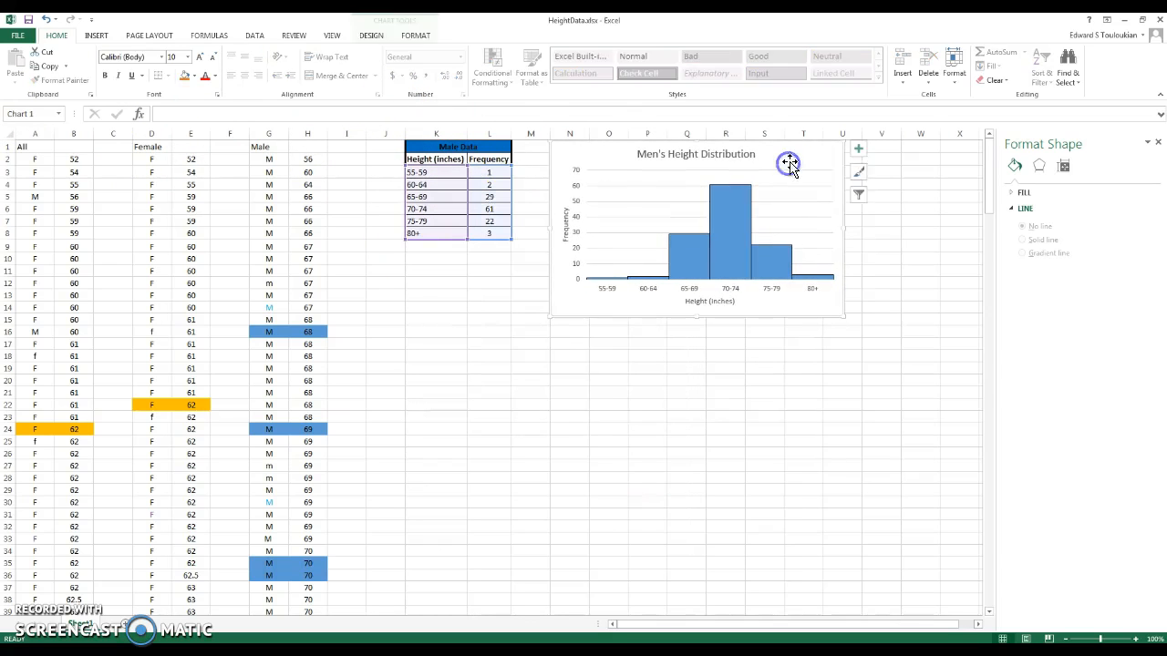
click(919, 233)
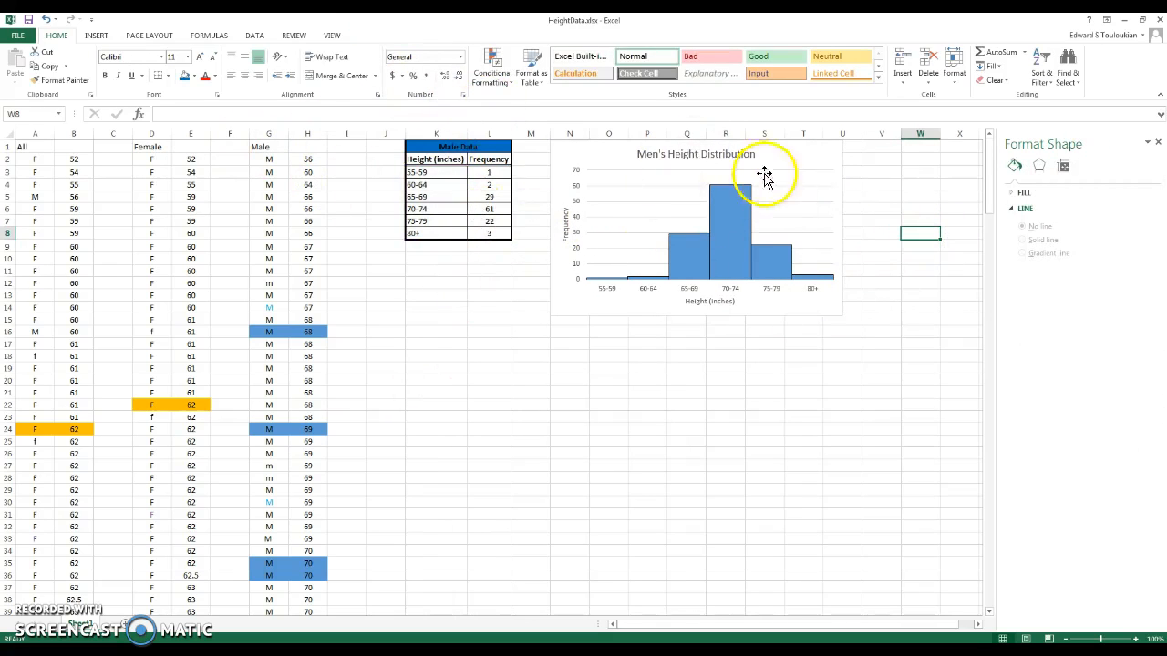
drag(436, 344, 500, 470)
drag(585, 343, 818, 466)
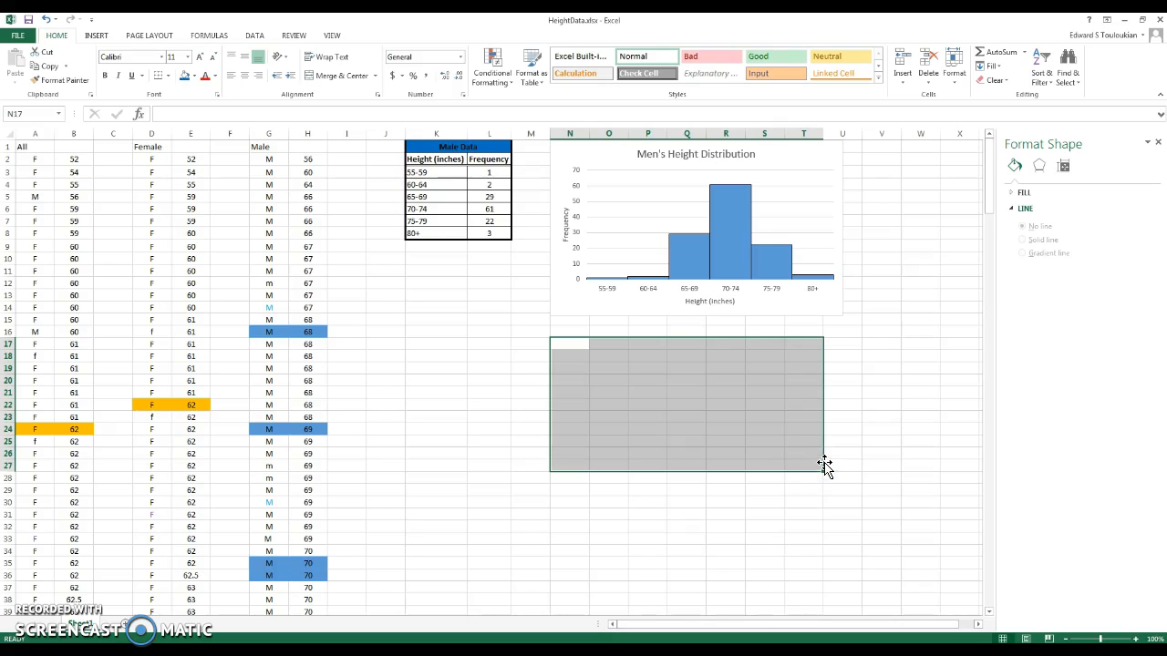
click(860, 392)
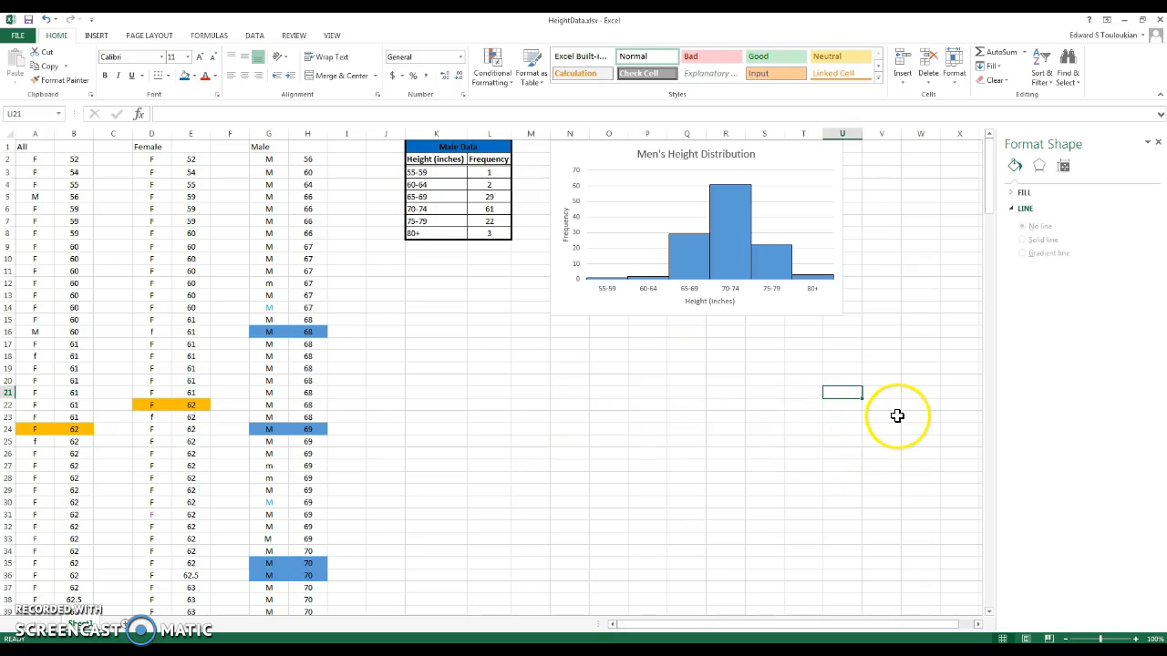
Enter the labels "Mean" in K10 and "Standard. Dev" in K12 below the Male Data table
click(434, 258)
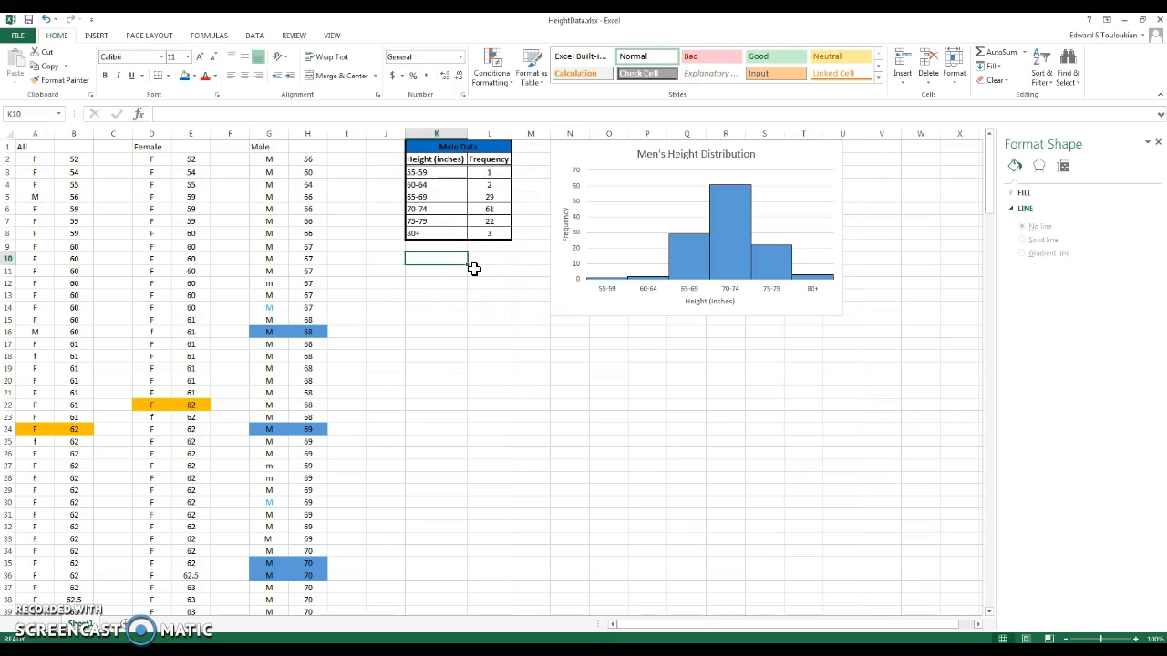
text(MEa)
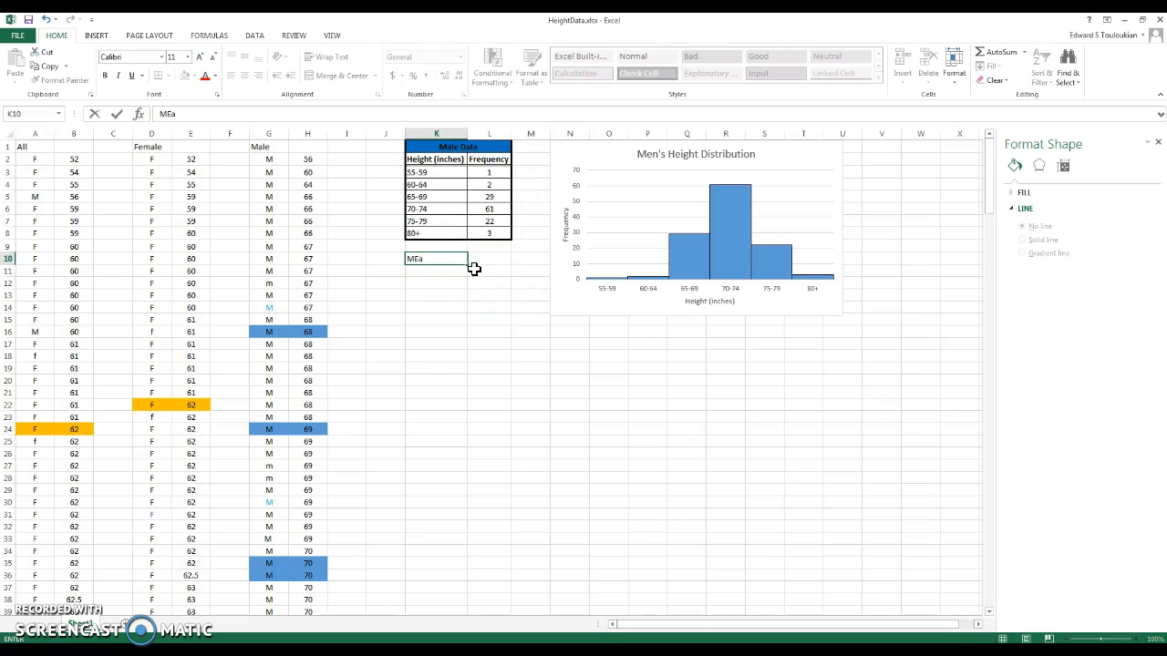
key(Return)
key(Return)
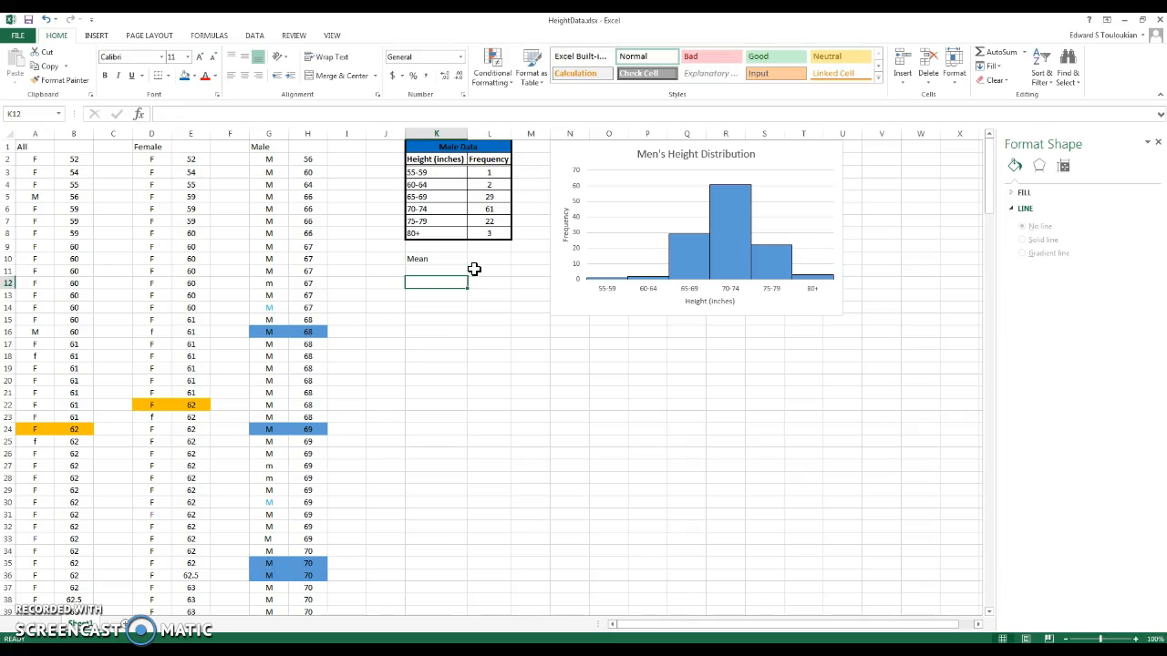
text(Standard. Dev)
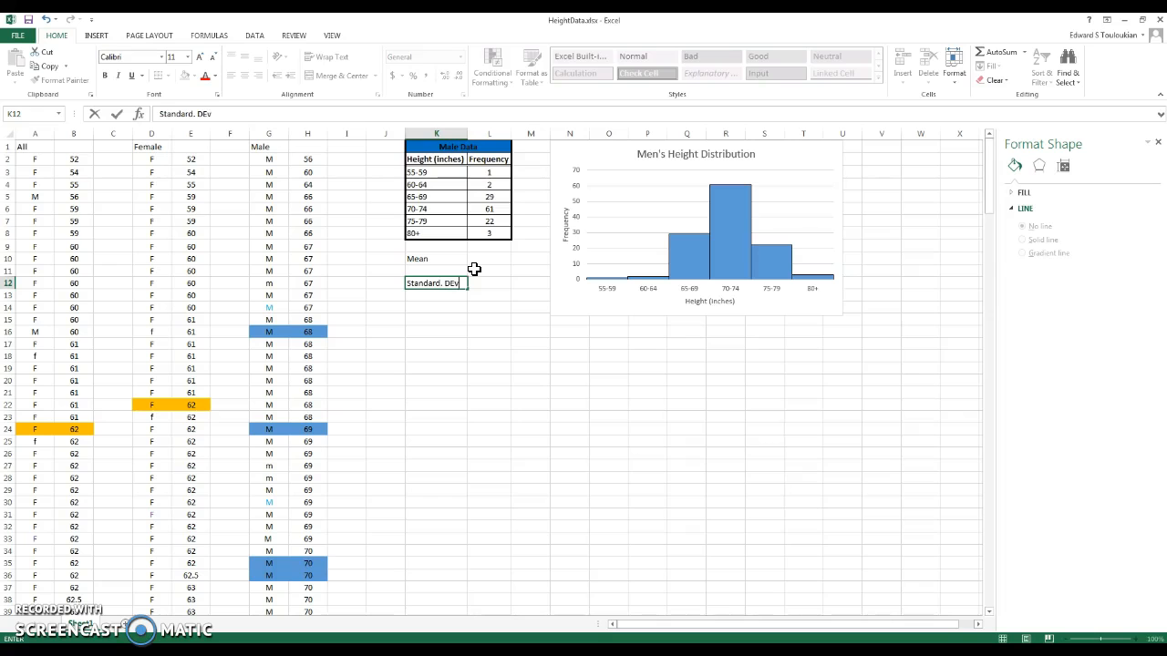
key(Return)
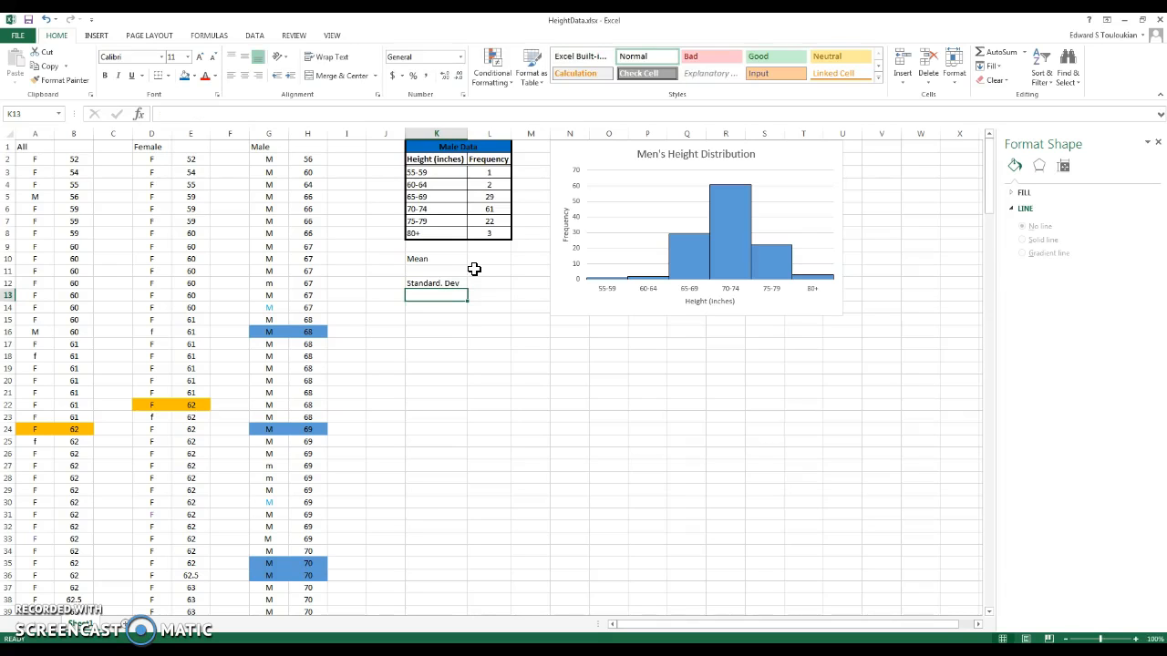
Make the mean and standard deviation labels in K10 and K12 bold
click(426, 259)
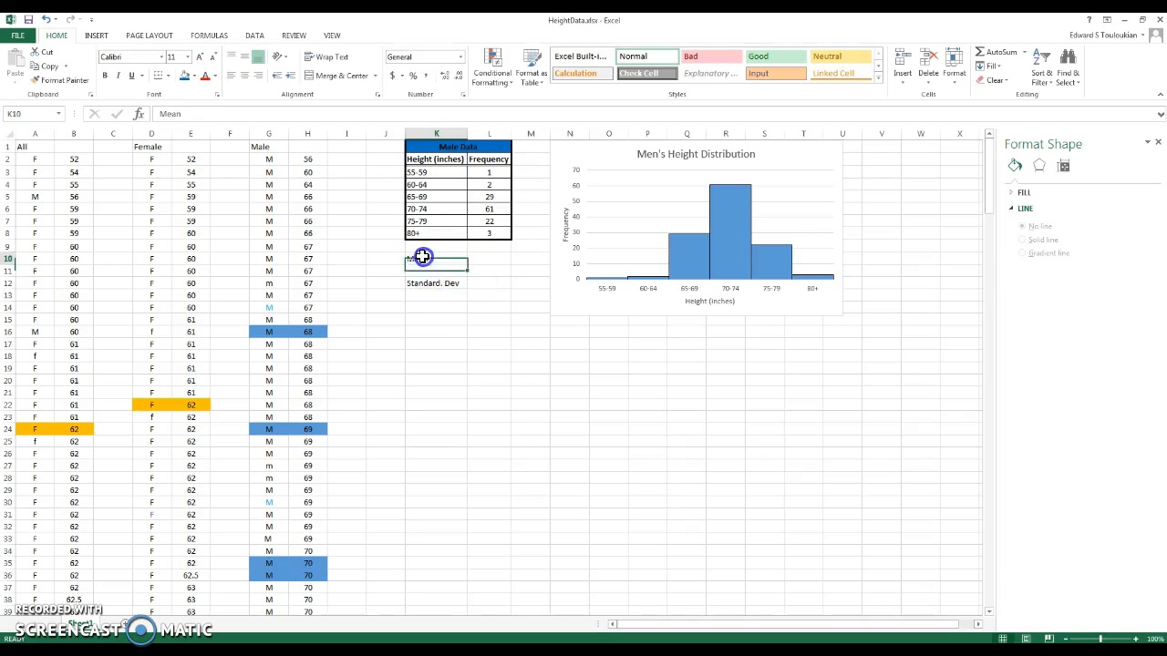
click(104, 76)
click(445, 282)
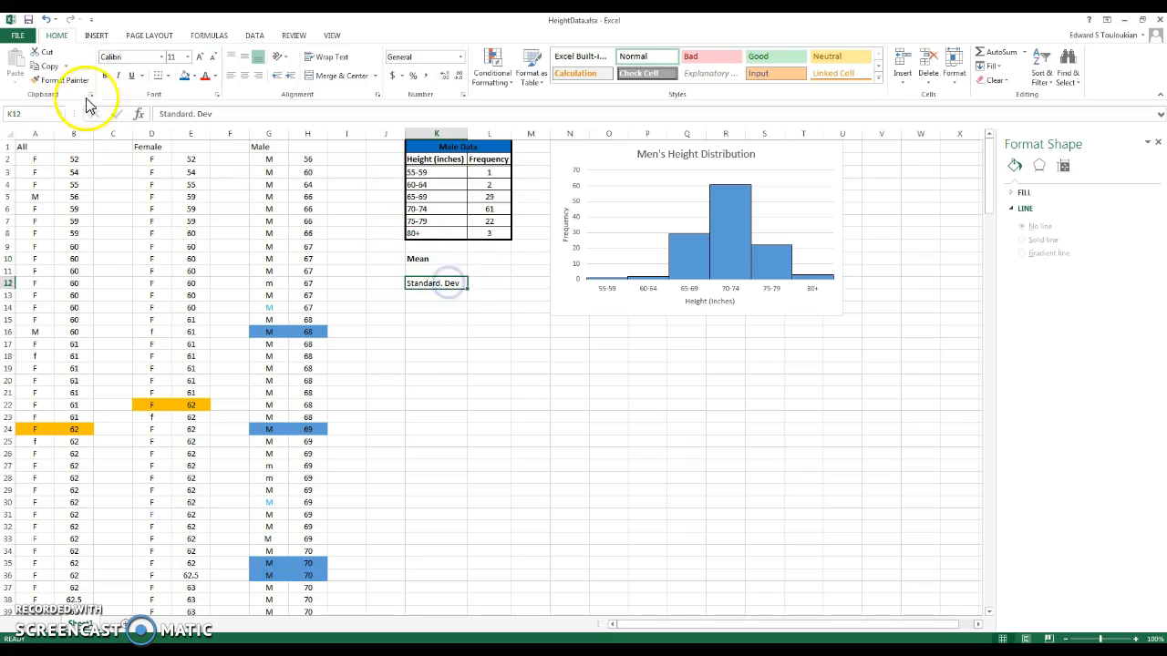
click(105, 77)
click(440, 334)
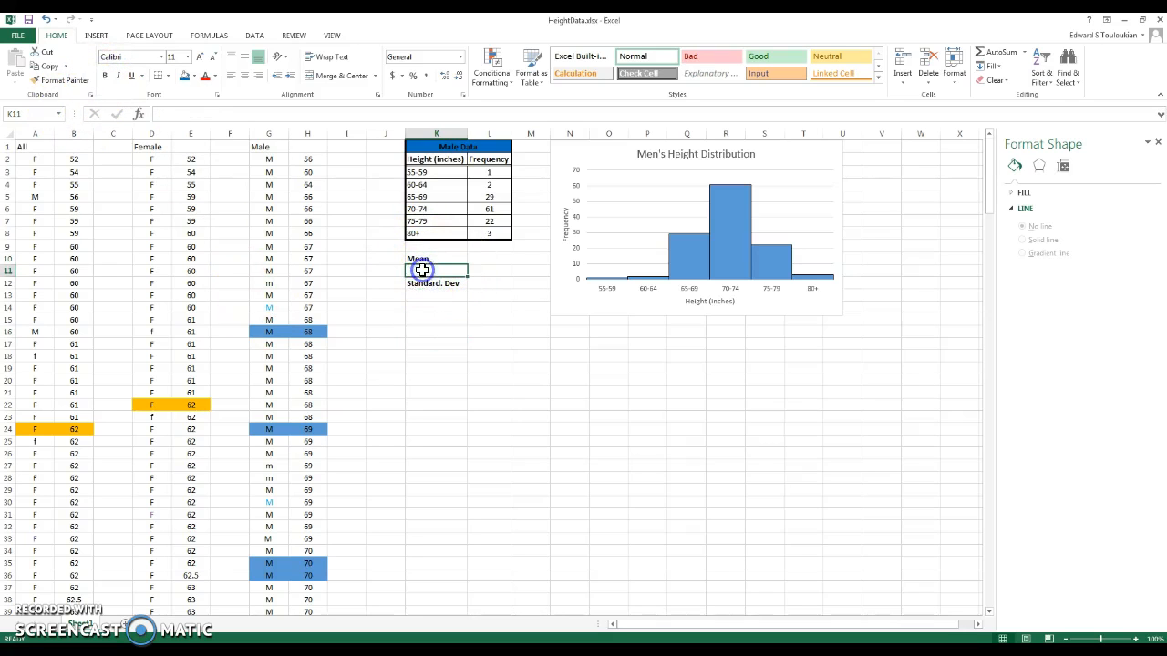
Calculate the mean male height in K11 with AVERAGE over H2:H119 and format it to two decimal places
text(=average()
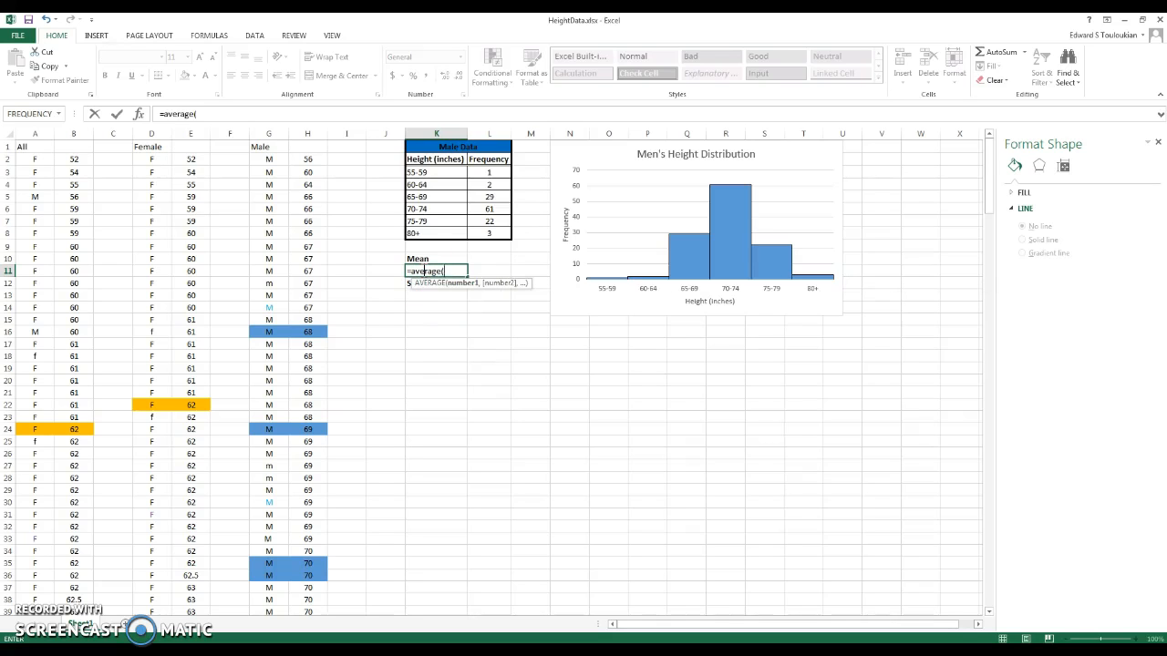
drag(308, 160, 320, 434)
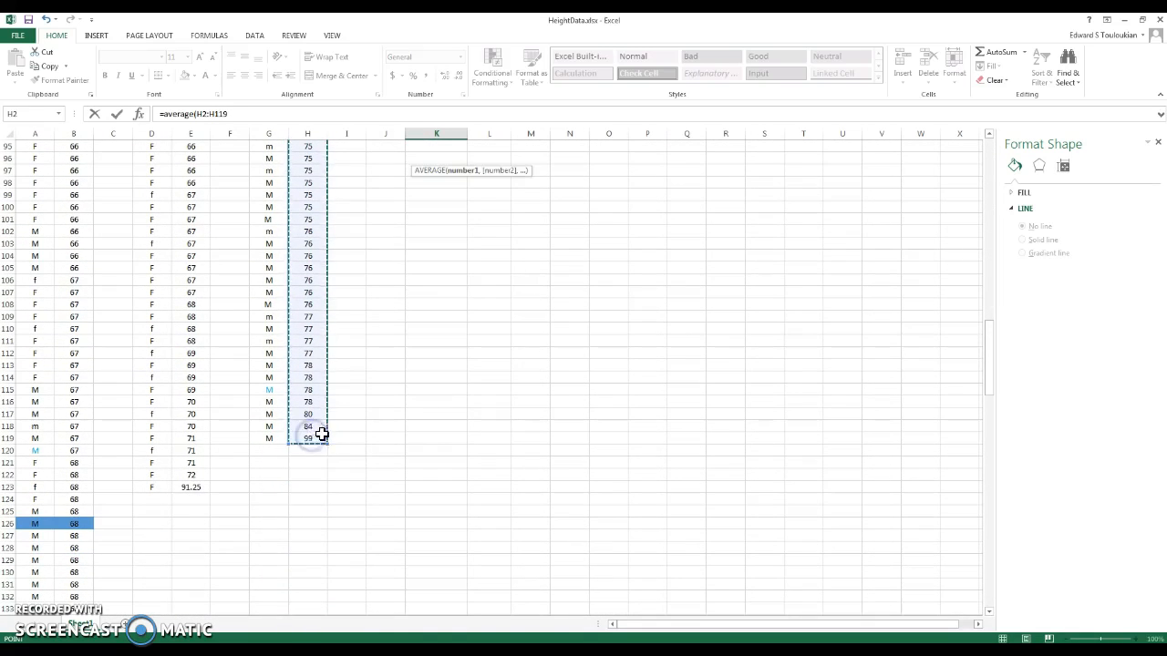
key(Return)
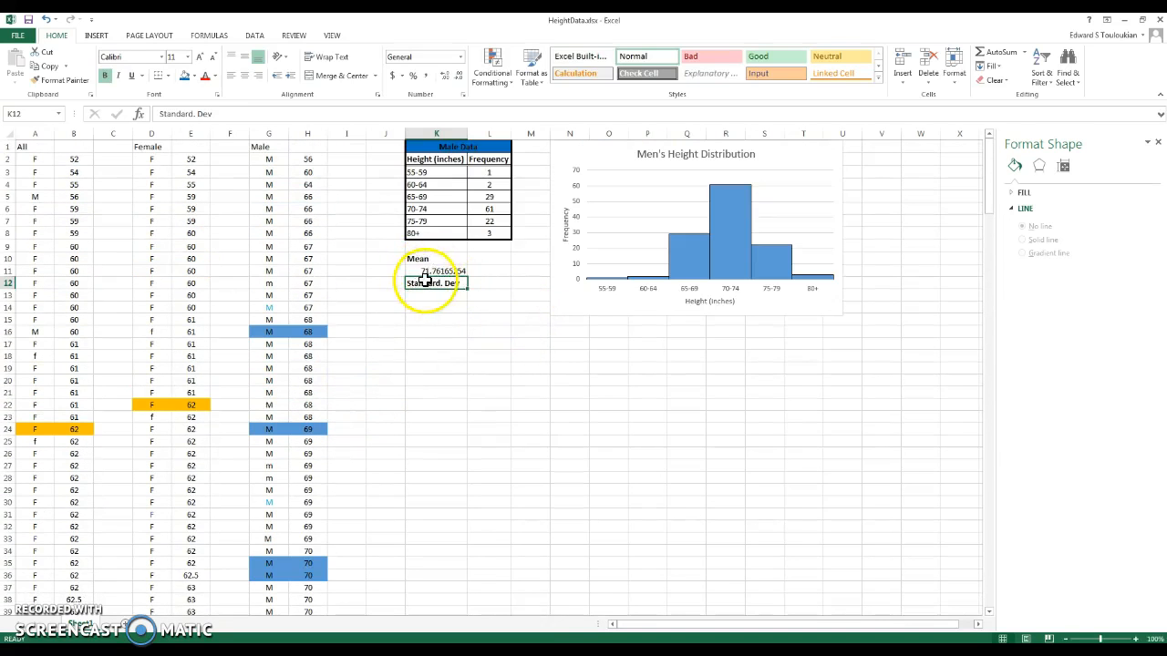
click(438, 272)
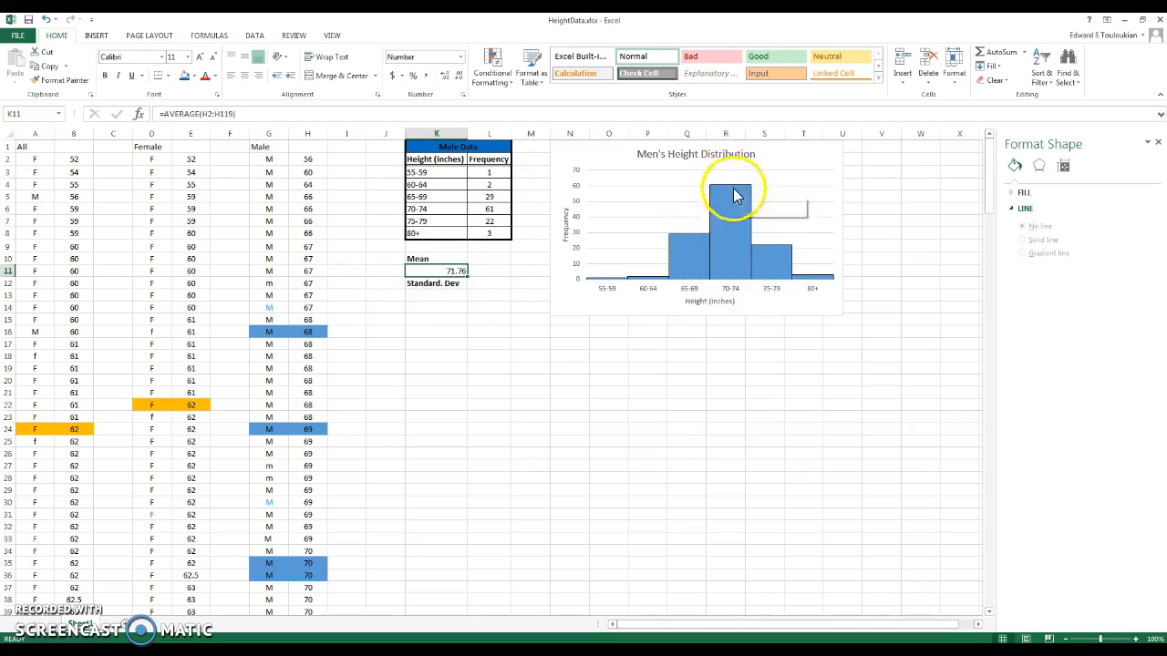
click(720, 366)
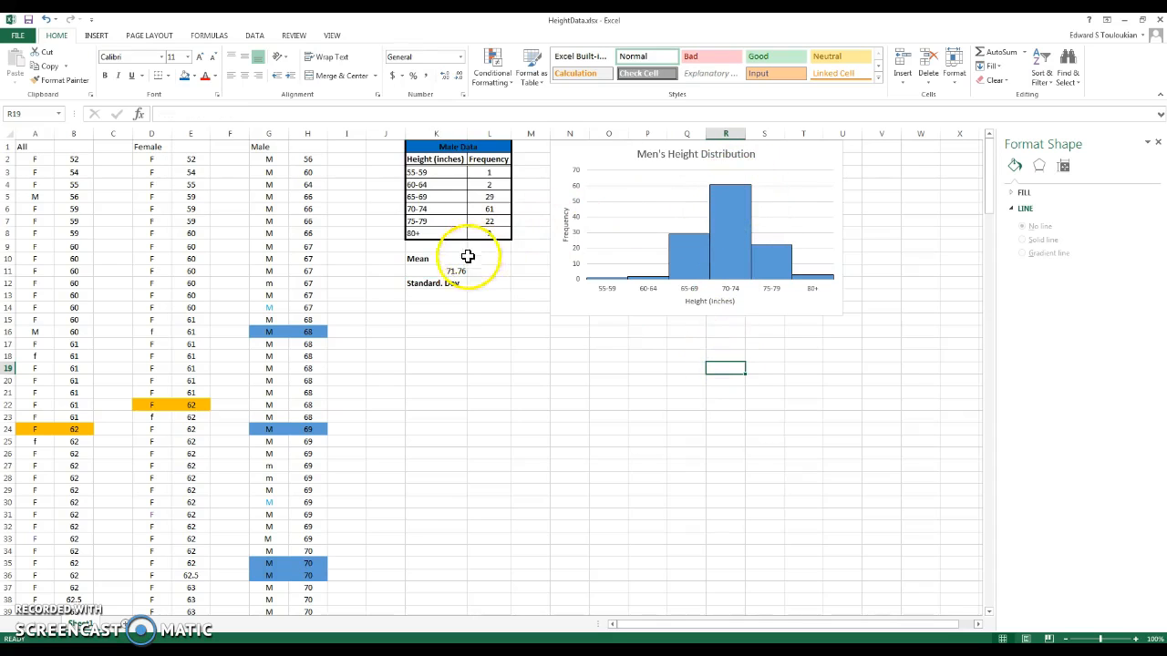
Calculate the male height standard deviation in K13 with STDEV over H2:H119 and format it to two decimal places
click(453, 294)
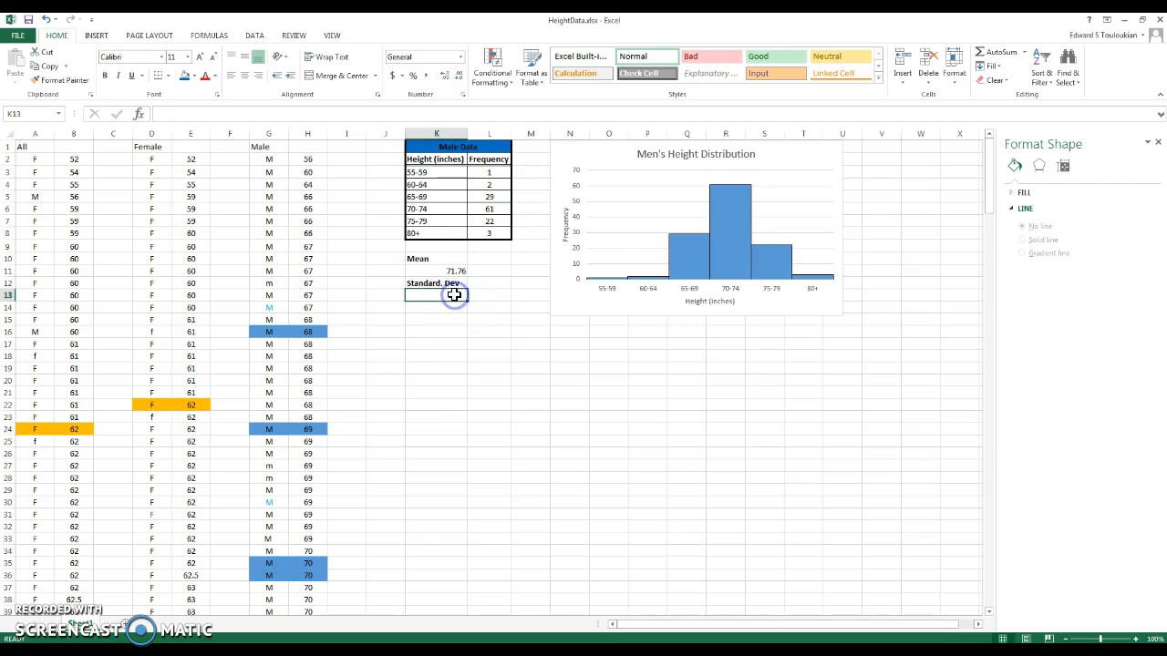
text(=)
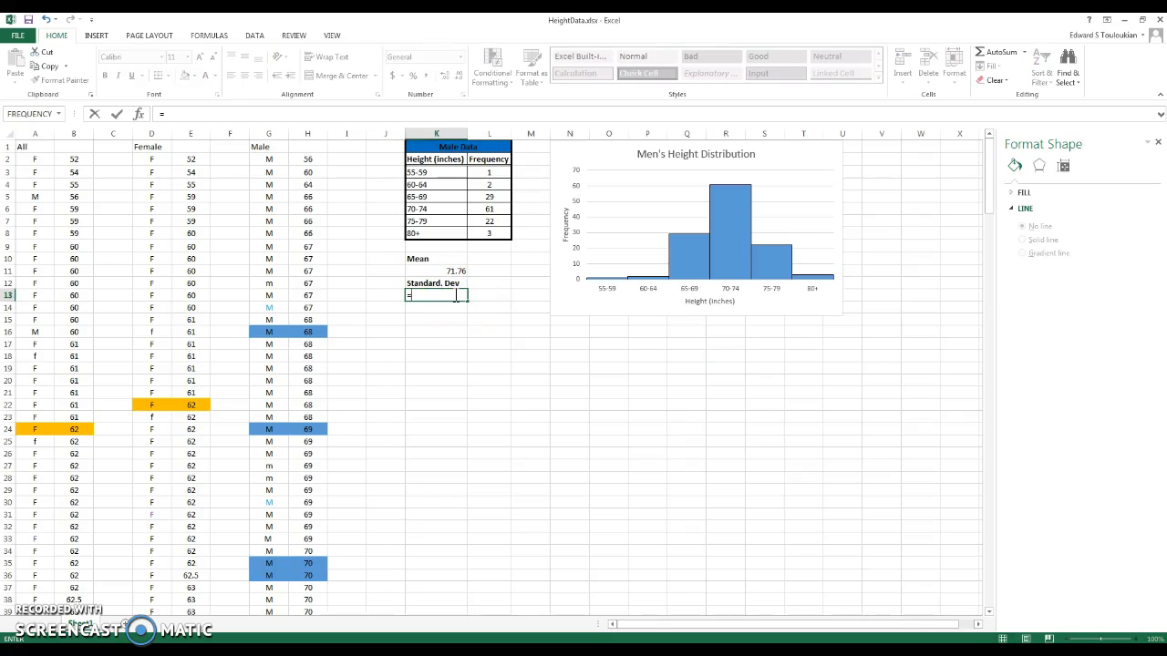
text(st)
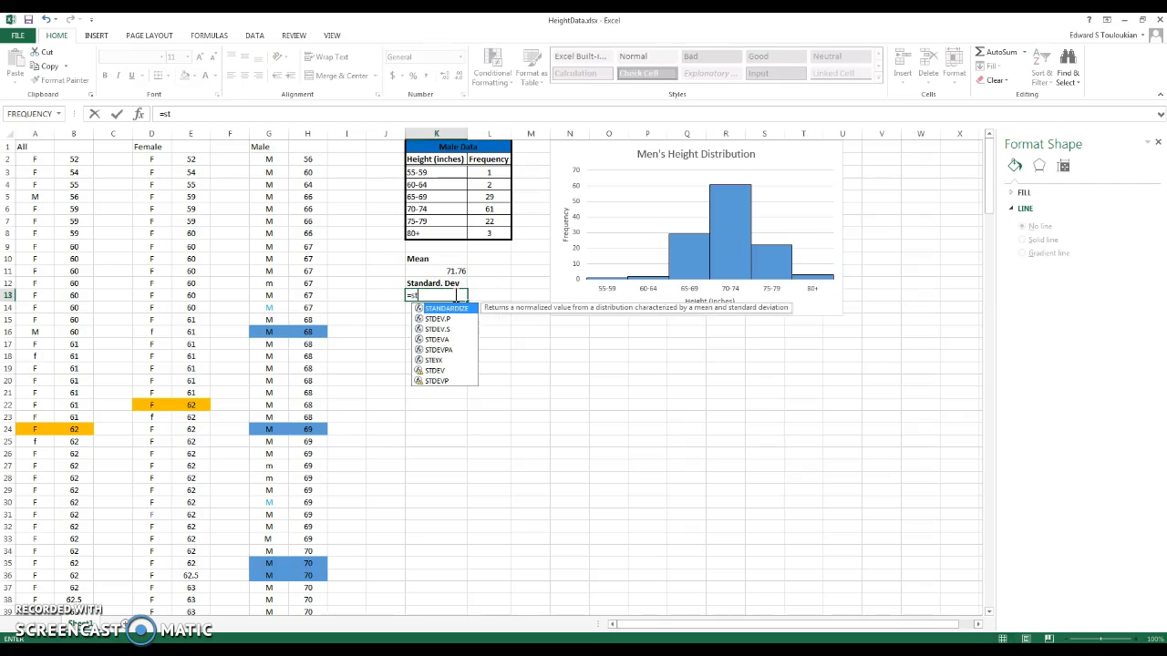
text(dev)
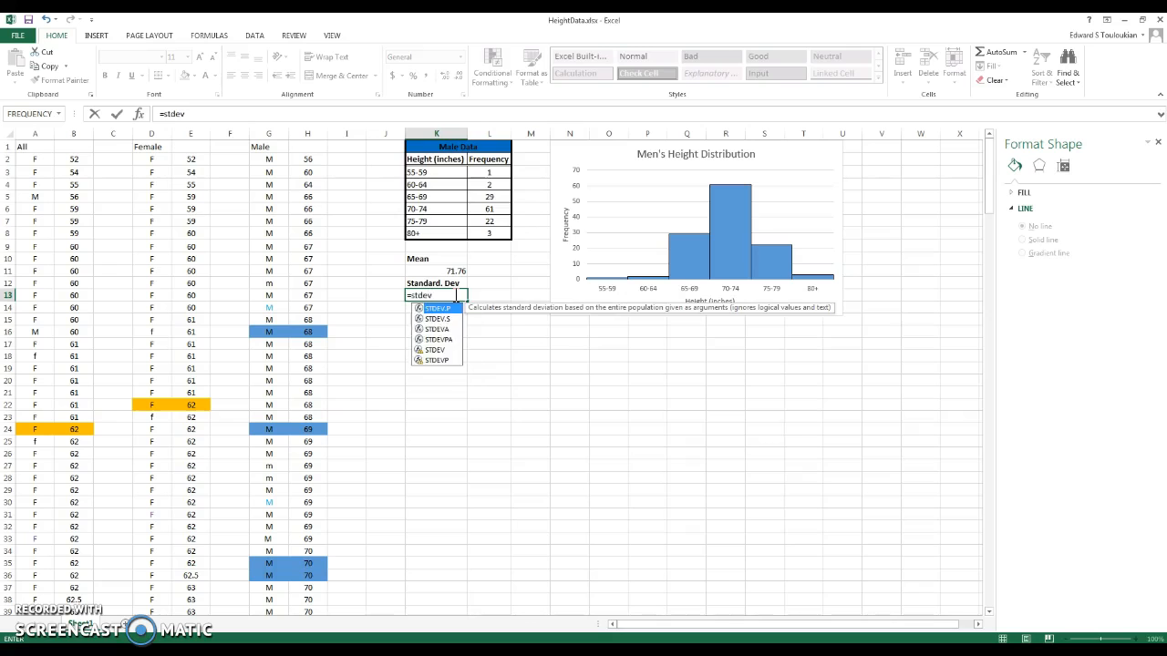
text(()
drag(309, 159, 320, 584)
key(Return)
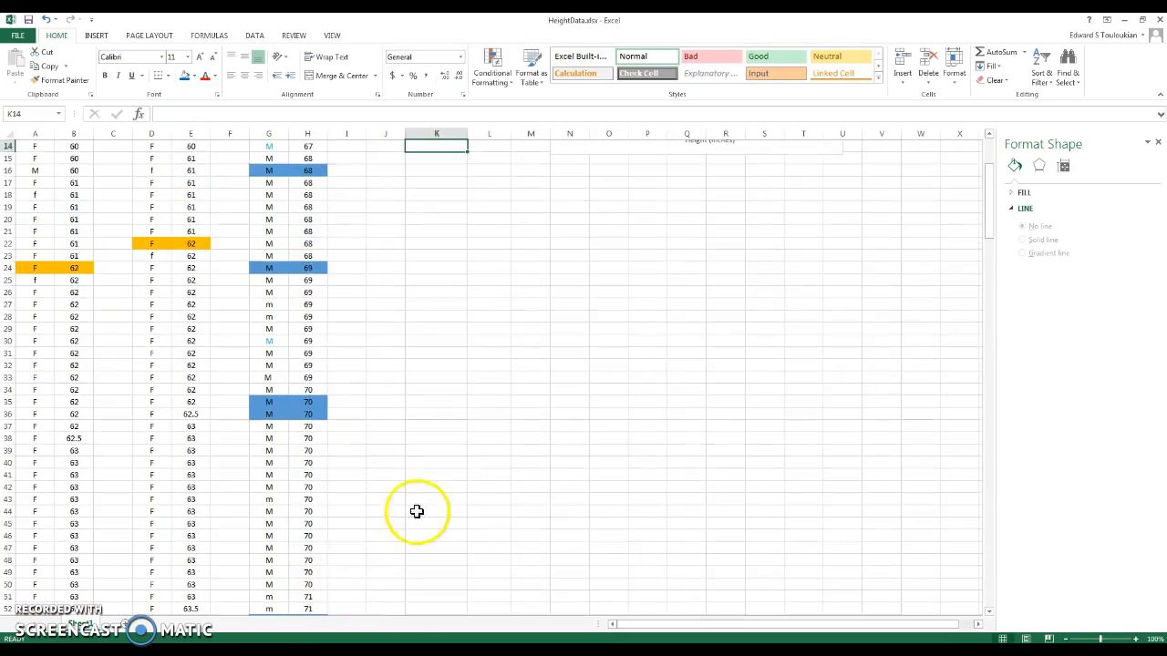
scroll(417, 511, up, 4)
click(444, 282)
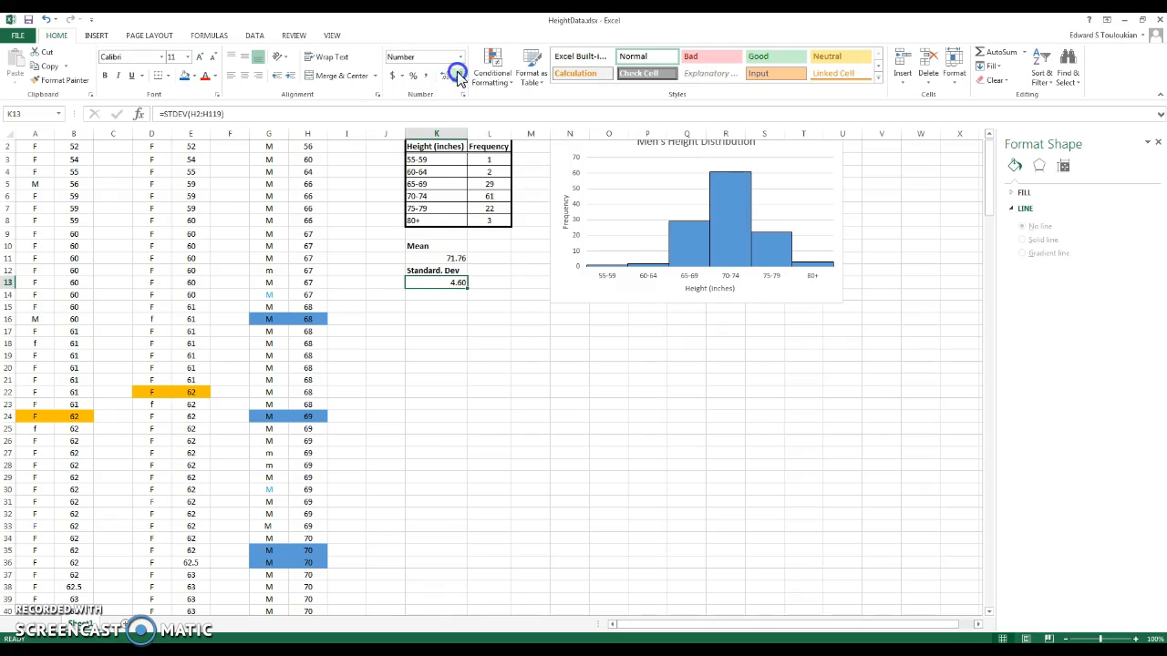
click(461, 364)
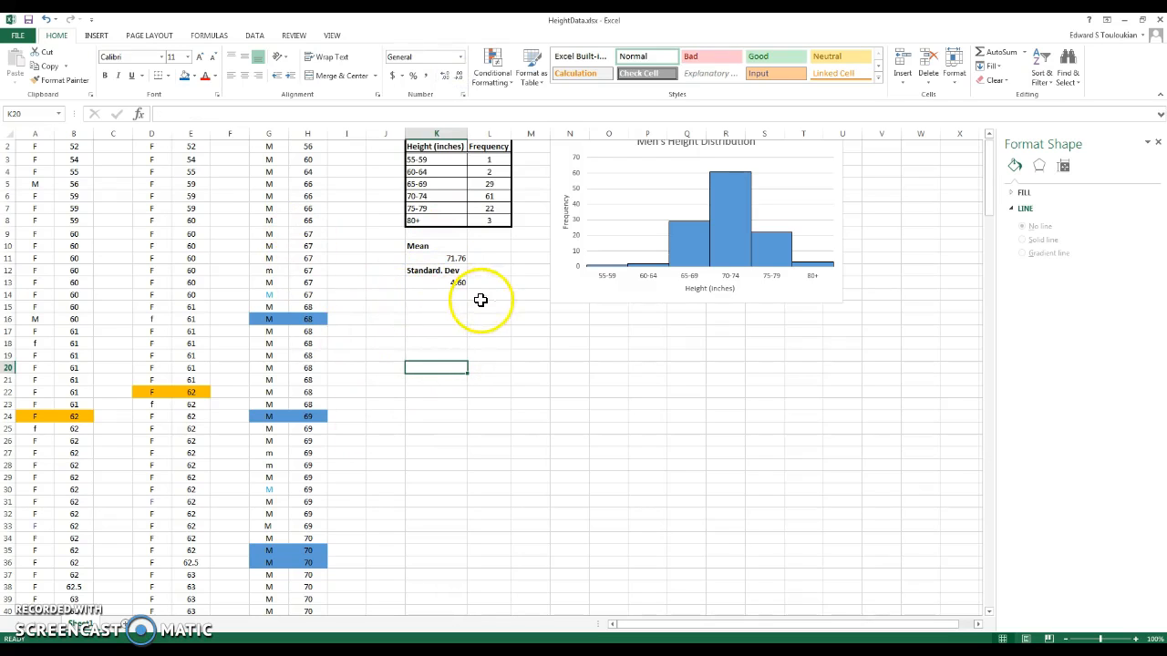
Center the mean and standard deviation labels and values in K10:K13 horizontally
scroll(471, 318, up, 1)
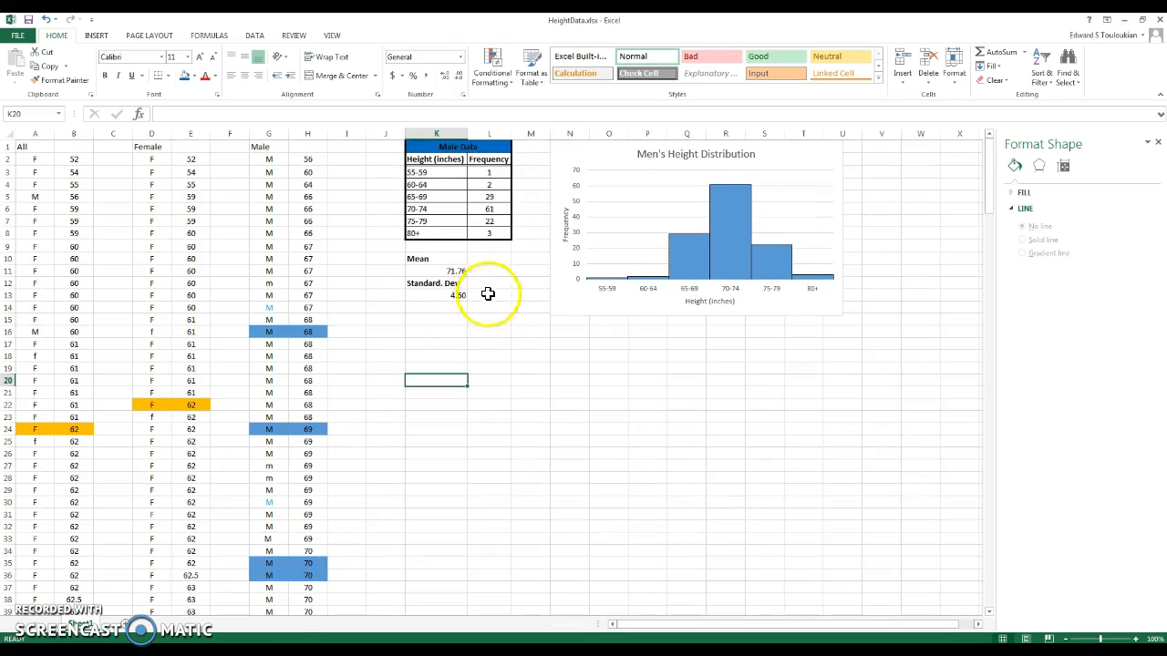
drag(425, 259, 447, 294)
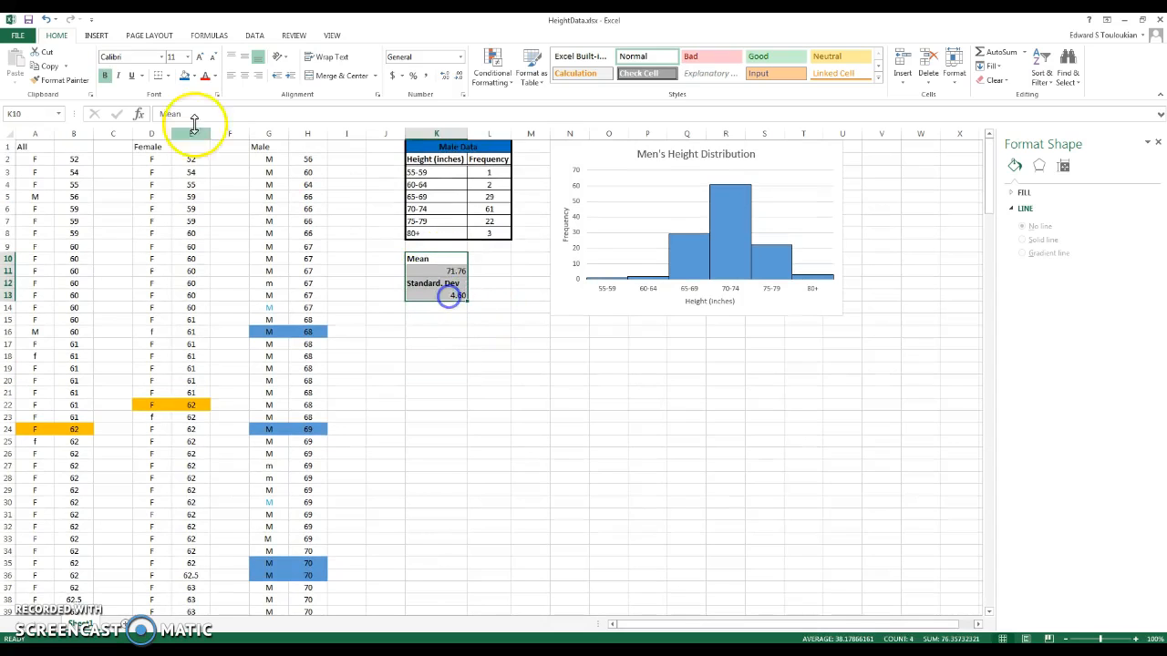
click(247, 80)
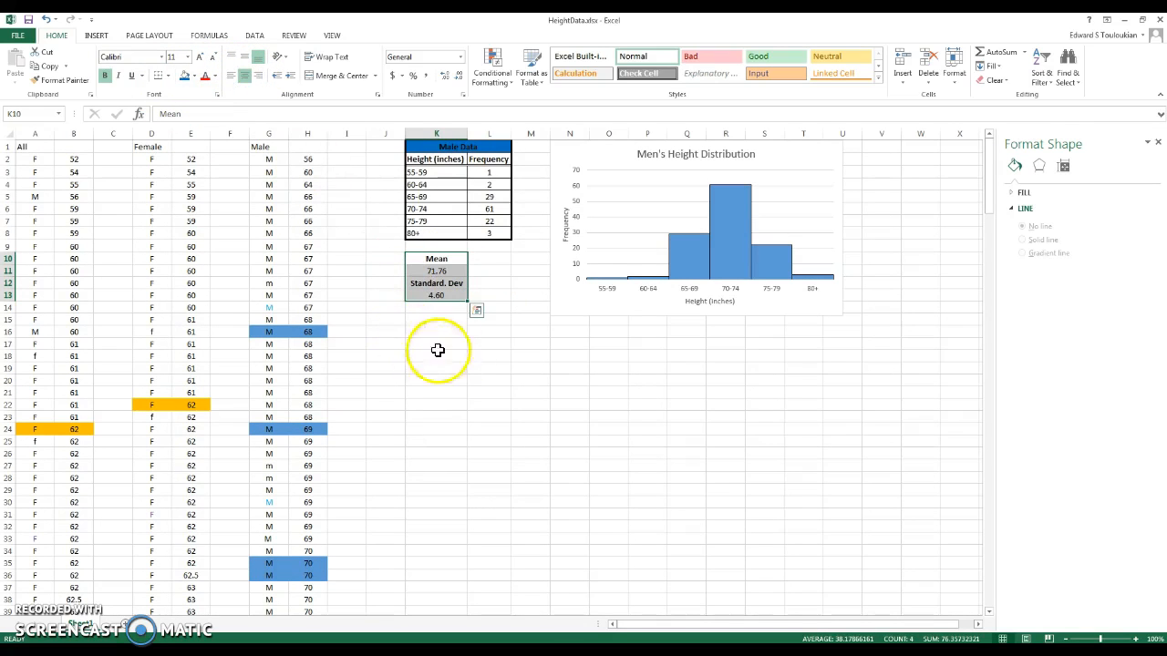
click(465, 354)
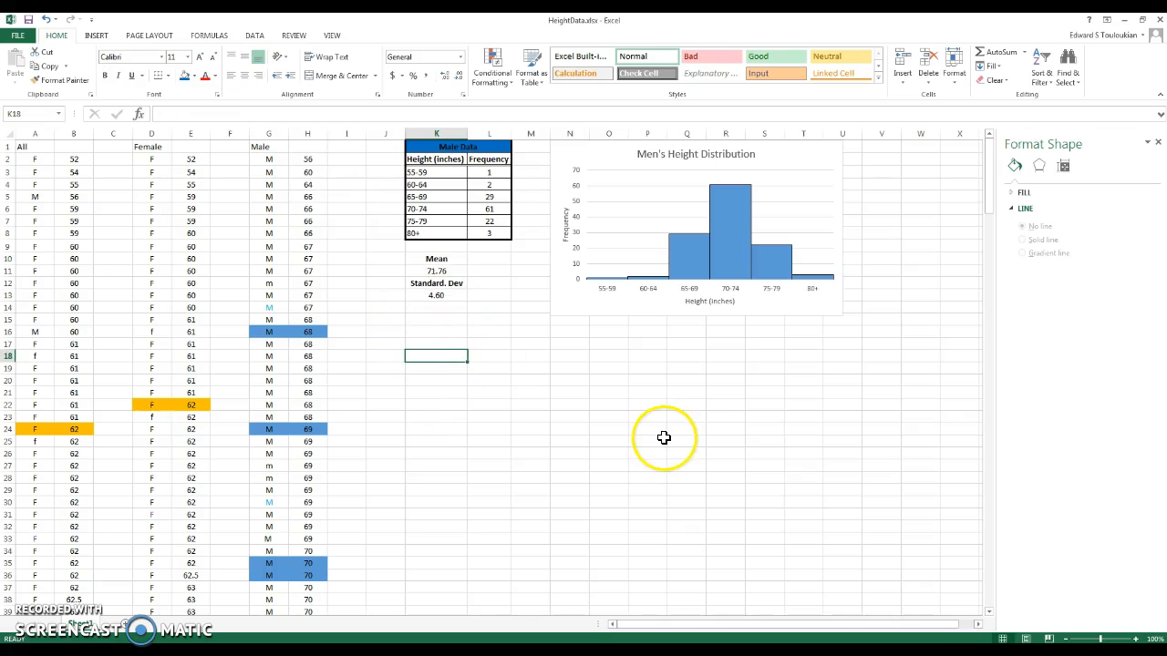
scroll(497, 378, down, 3)
scroll(497, 378, up, 3)
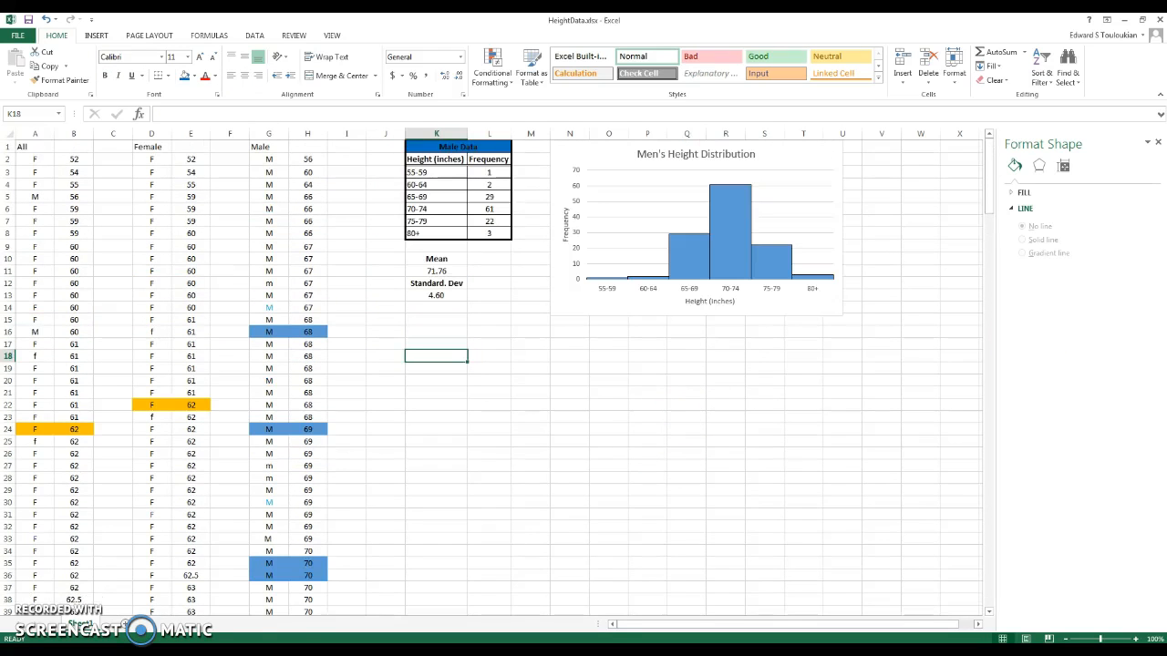
Bring the Project 2 Writeup Template in Word into view, read question 1 on the z-scores, and move the document aside again
drag(1166, 59, 610, 43)
scroll(666, 347, down, 4)
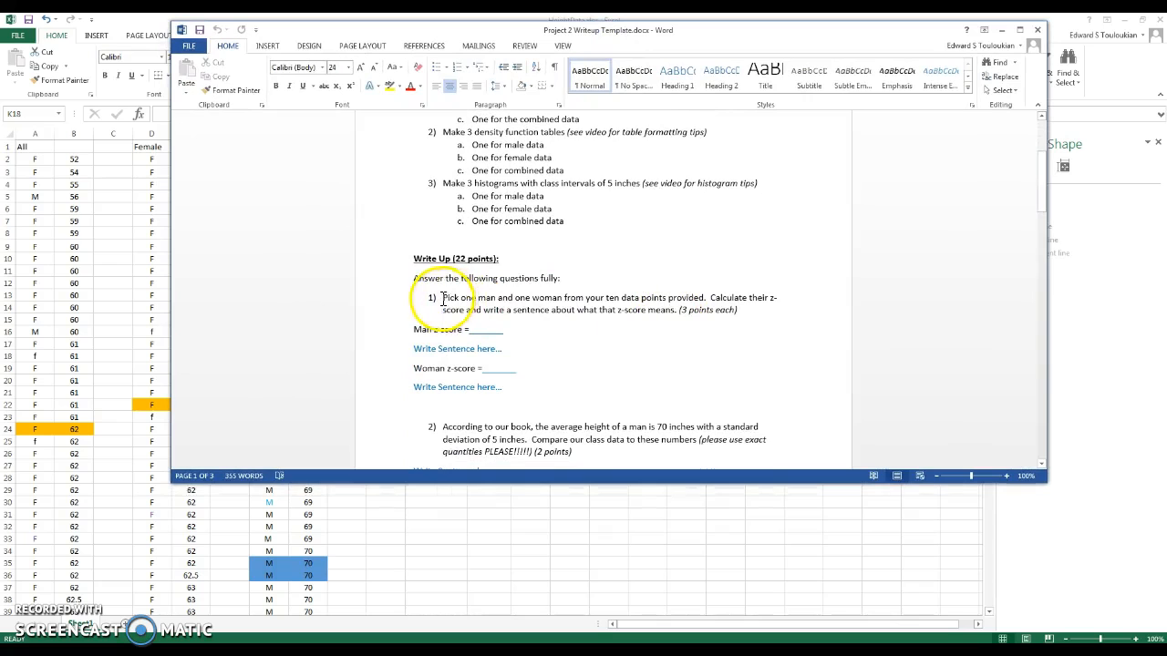
drag(580, 291, 676, 315)
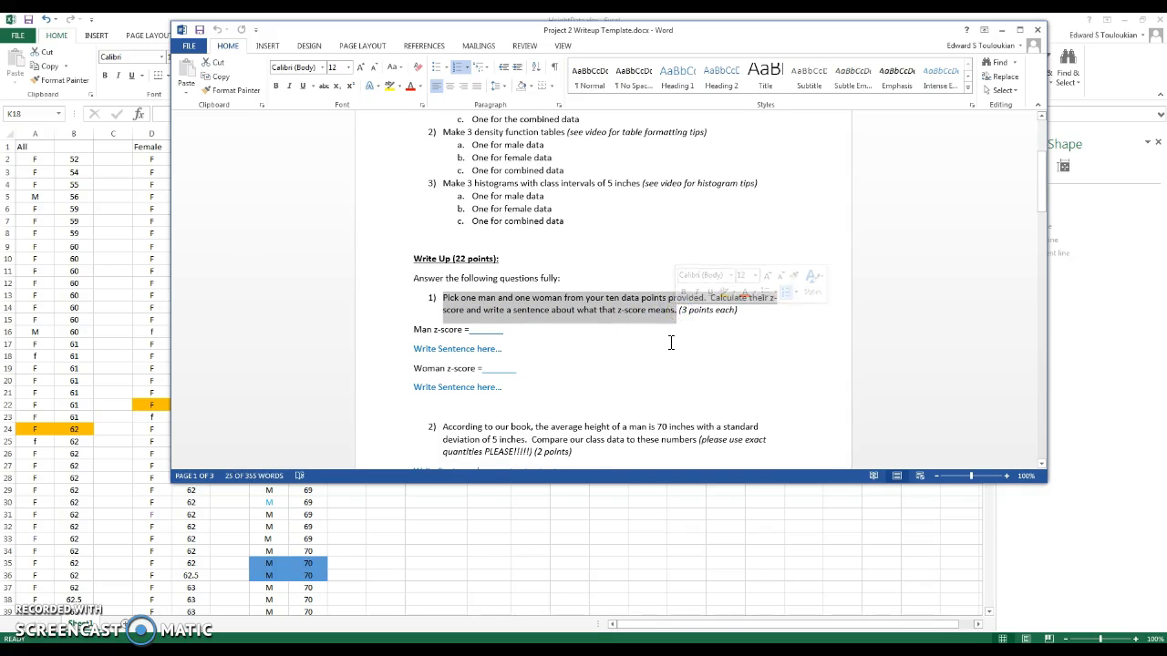
click(670, 342)
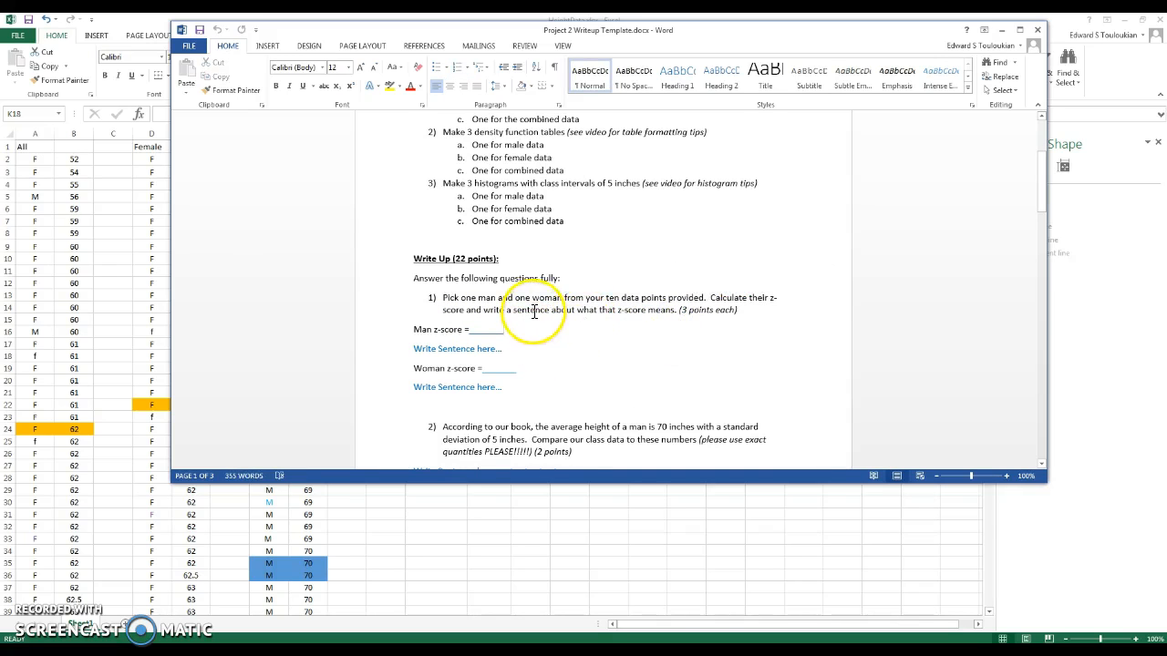
drag(640, 33, 1166, 274)
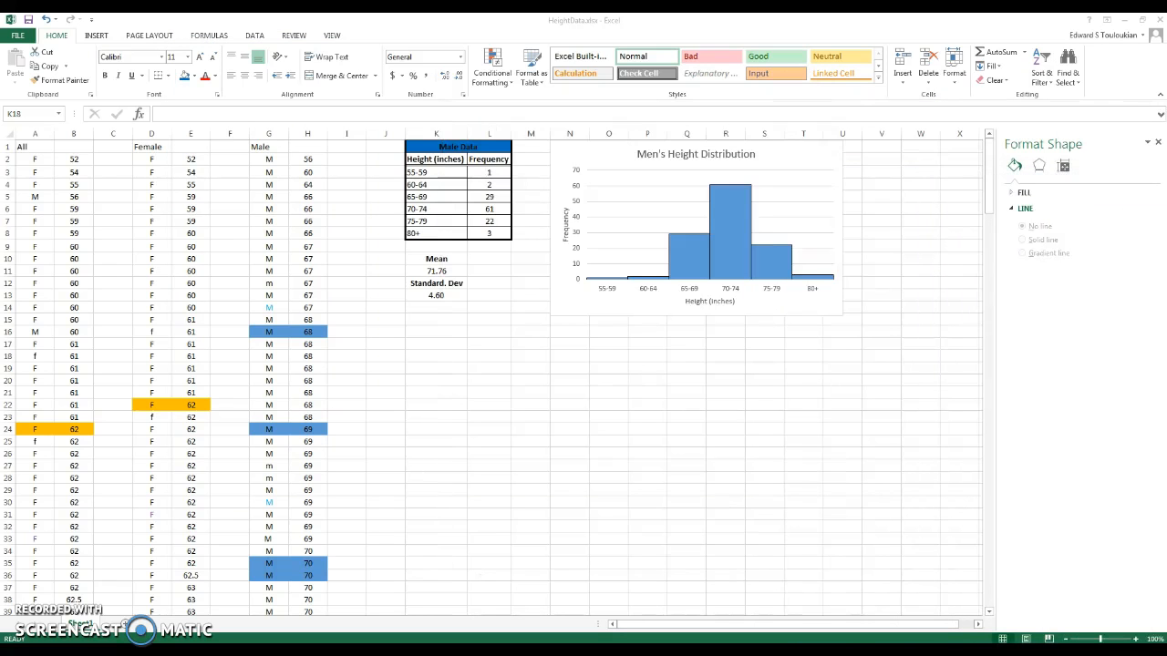
Review the mean and standard deviation cells in K10:K13 together with the Male Data frequency table above them
drag(443, 258, 454, 295)
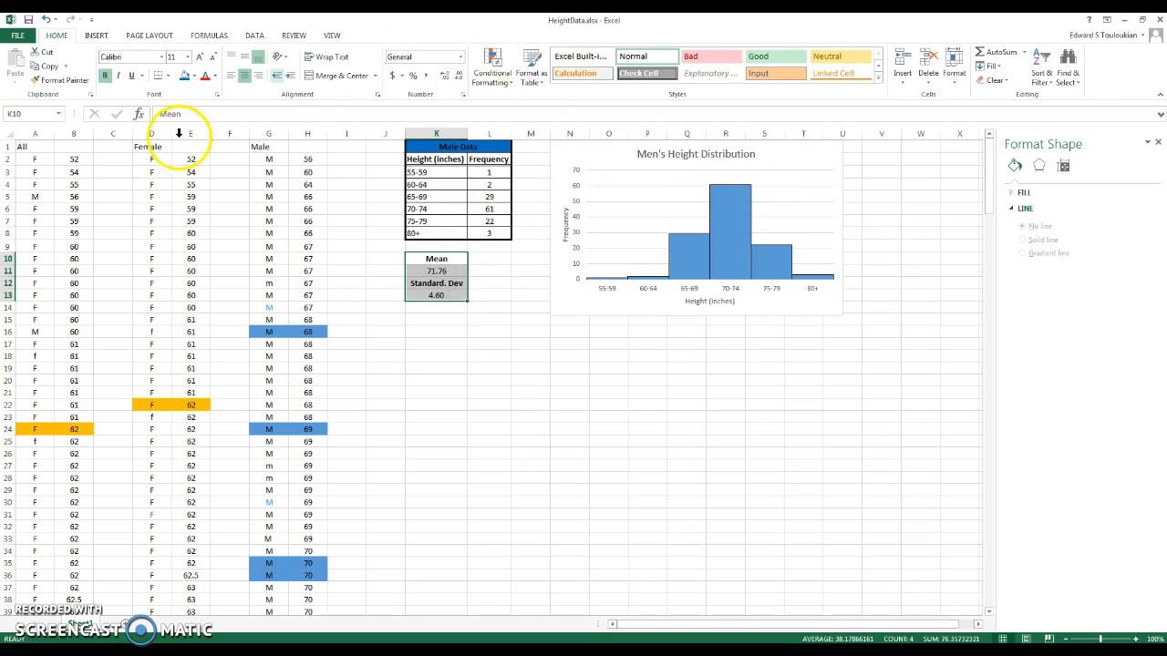
click(458, 344)
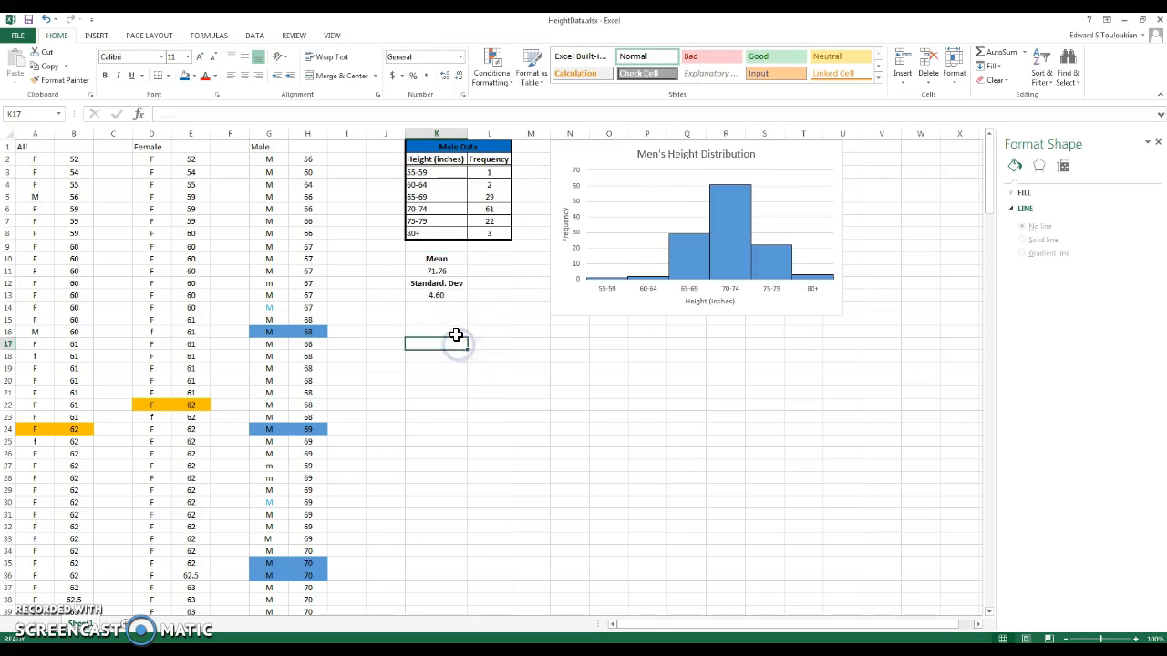
click(438, 271)
click(446, 294)
click(453, 282)
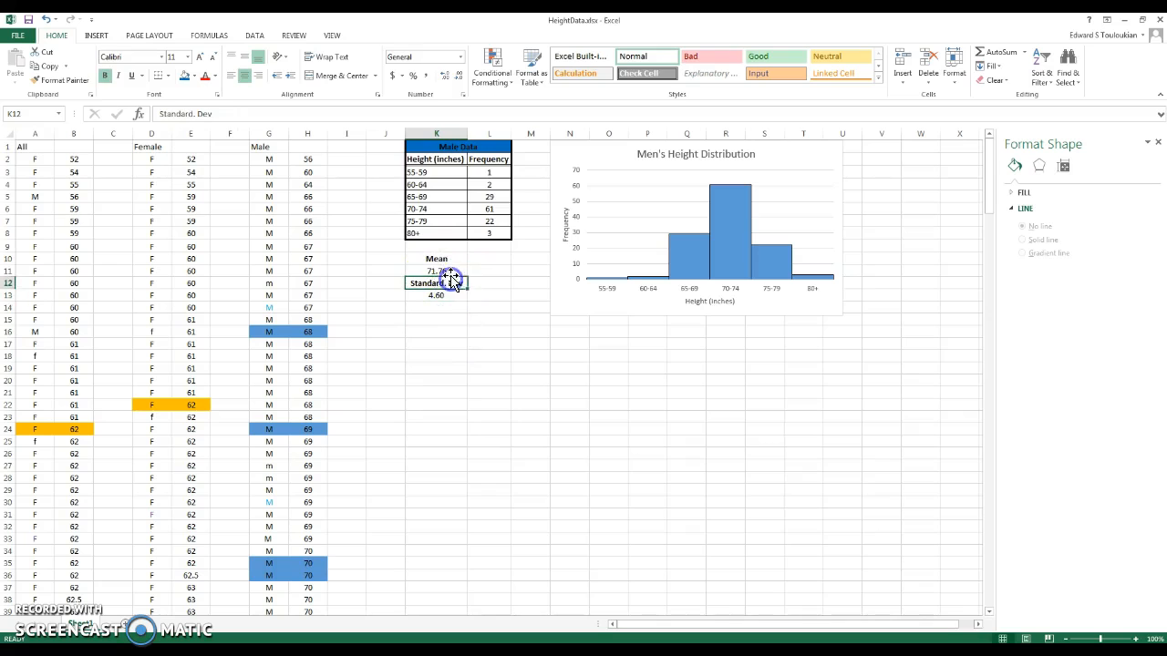
click(451, 296)
click(445, 273)
click(447, 303)
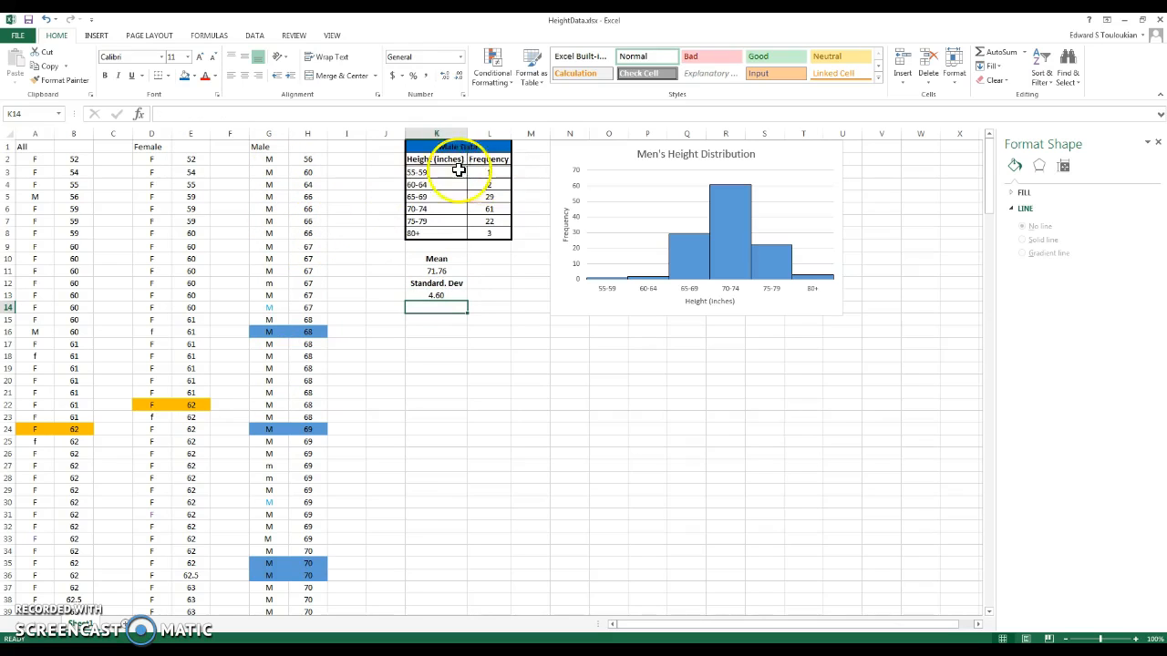
drag(398, 147, 464, 310)
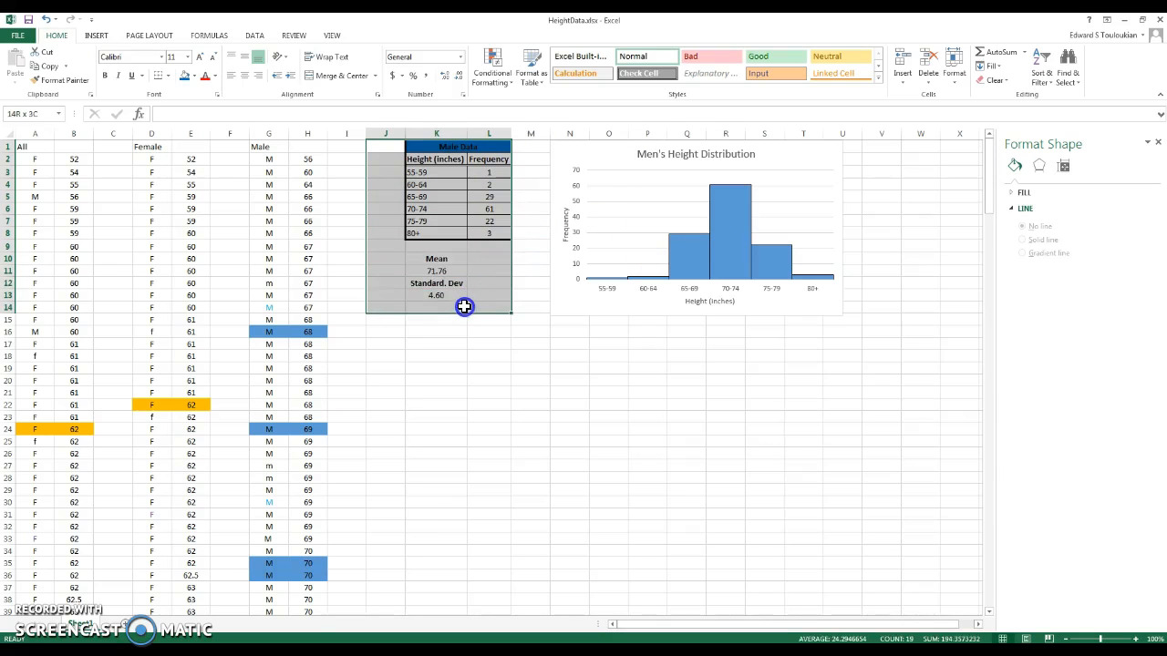
click(518, 279)
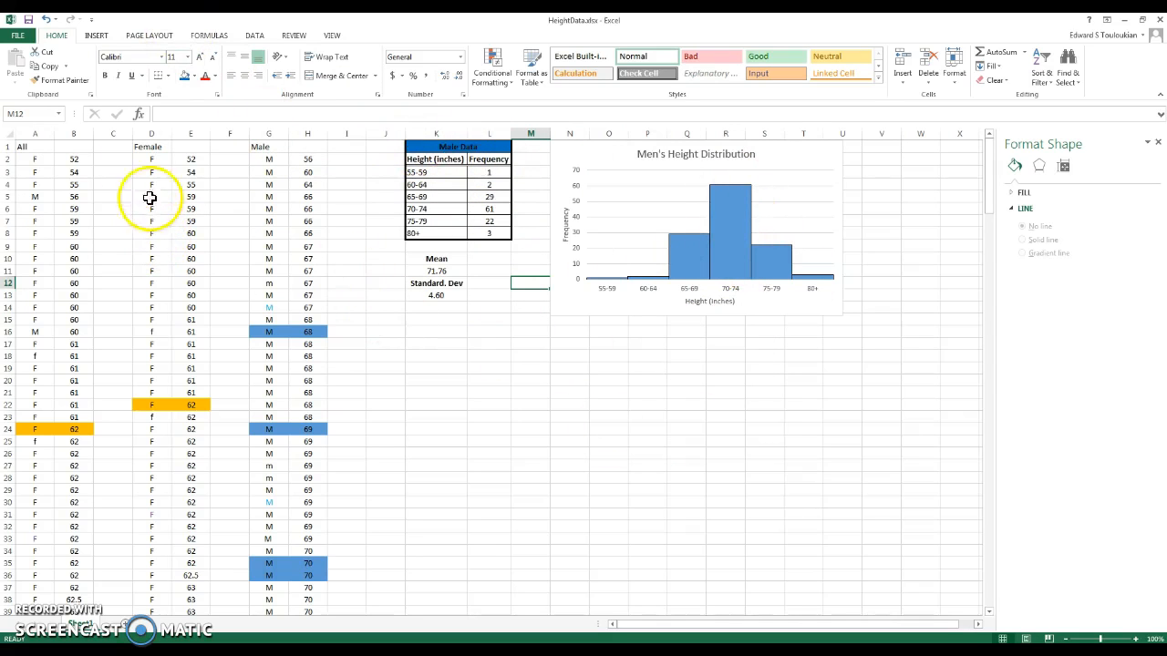
click(881, 429)
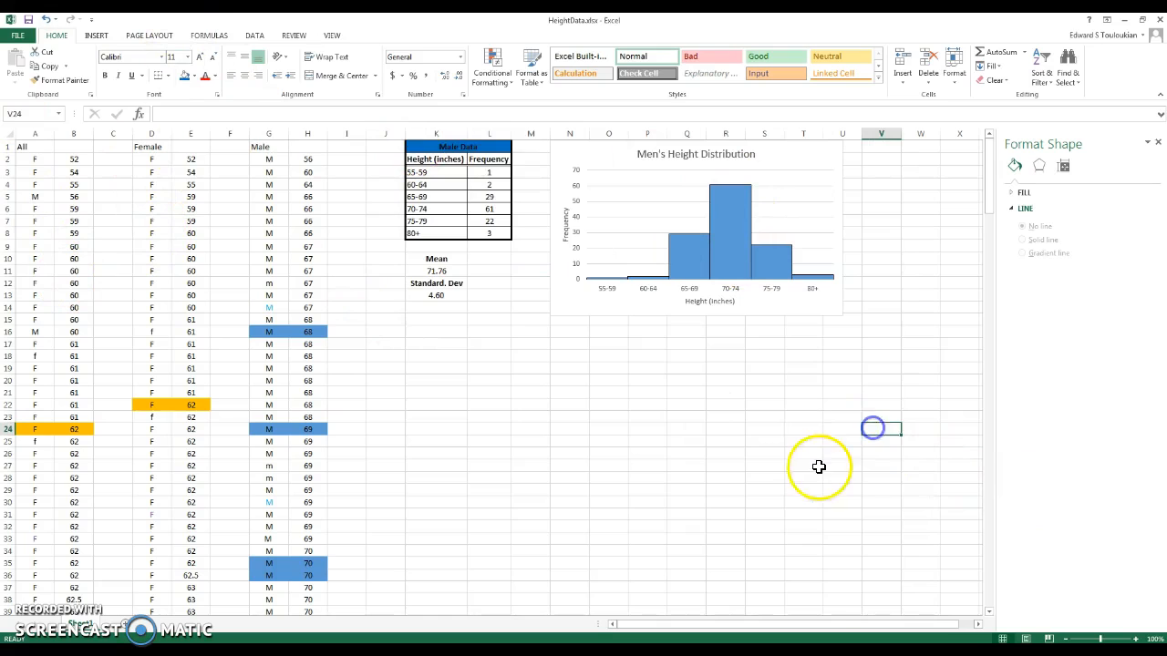